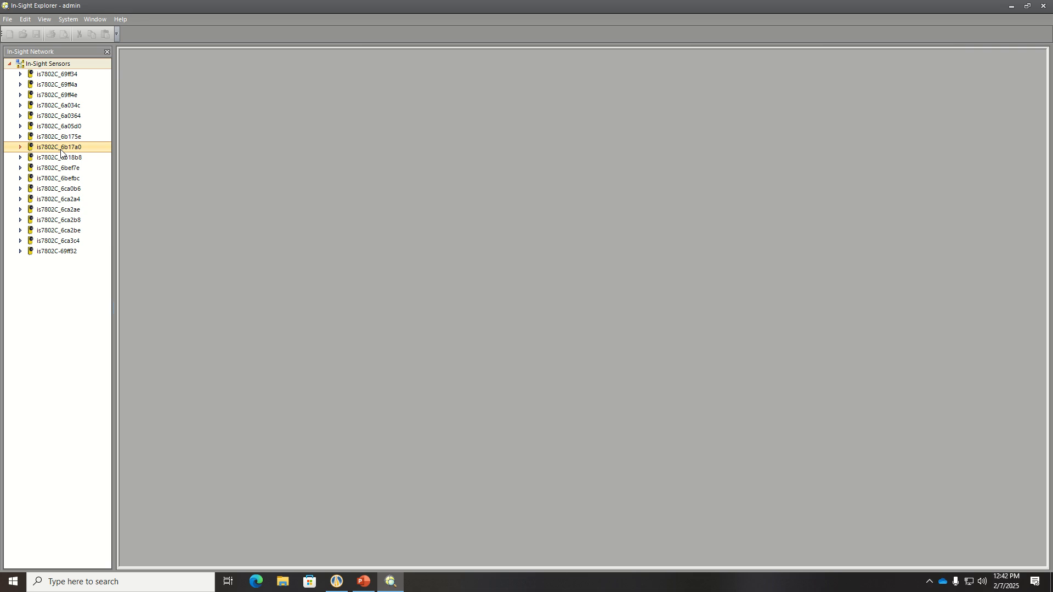
pyautogui.moveTo(514, 2)
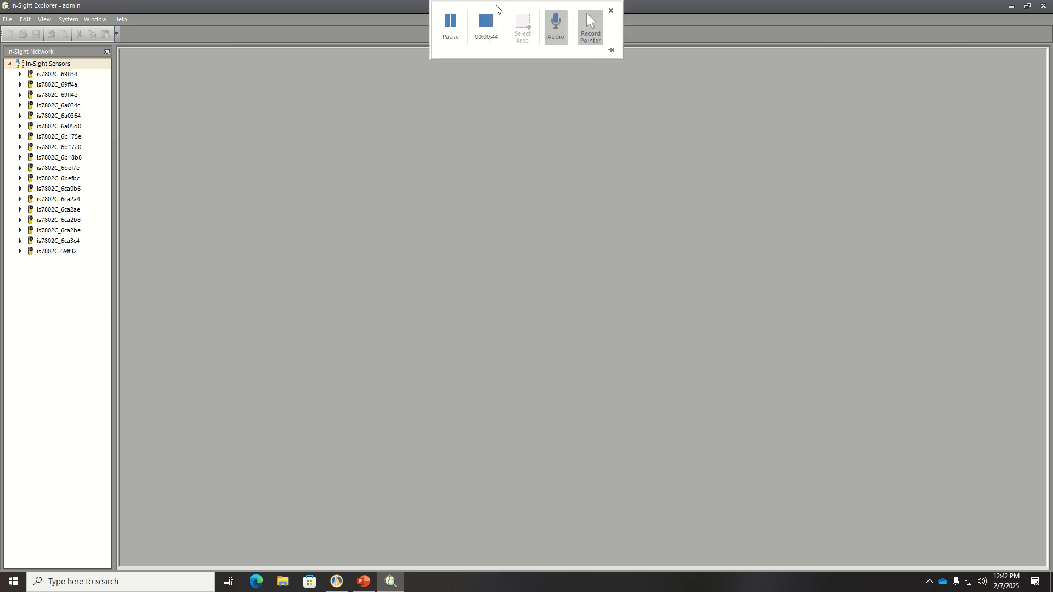
pyautogui.moveTo(442, 2)
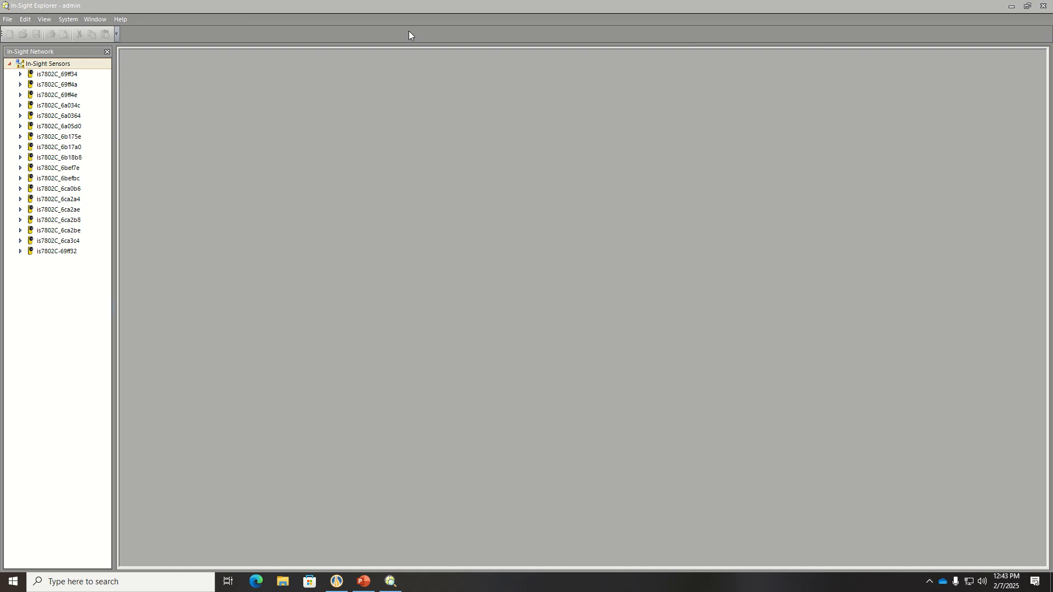
# - Open the sensor is7802C_6b17a0 from the list of In-Sight network sensors
pyautogui.click(79, 151)
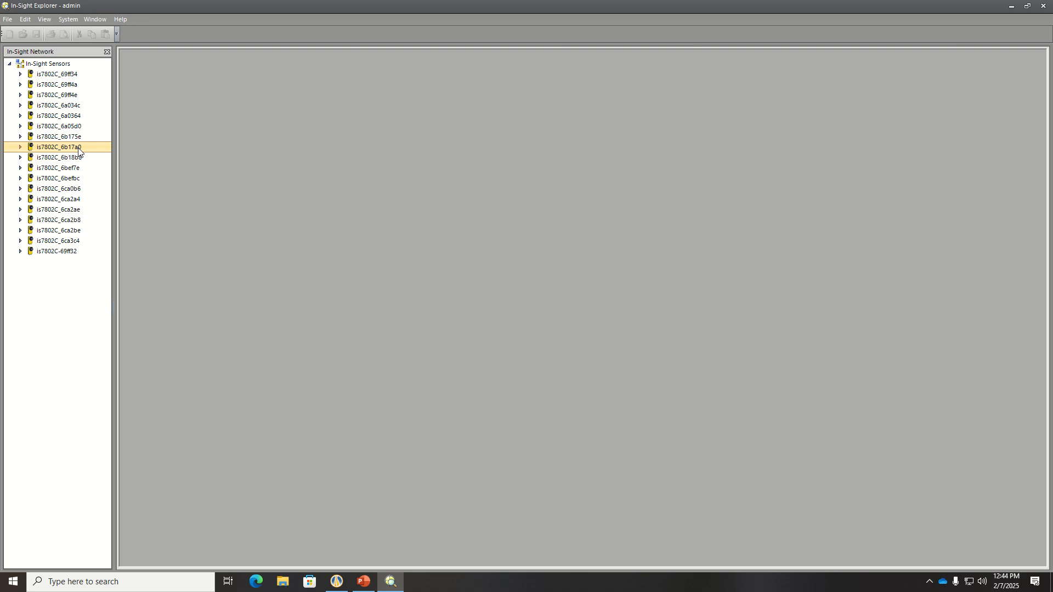
pyautogui.click(449, 29)
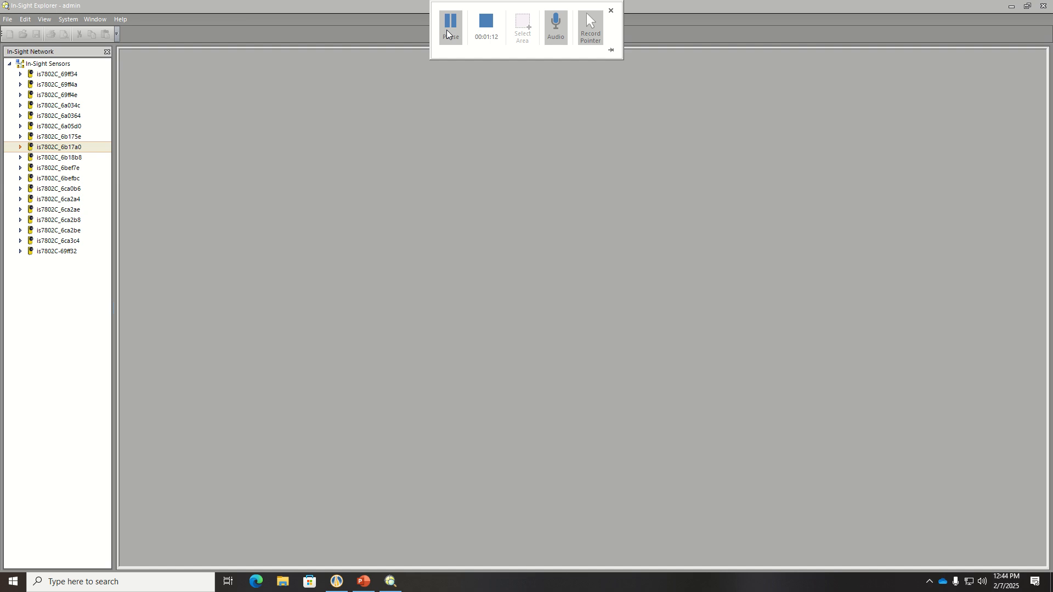
pyautogui.click(54, 148)
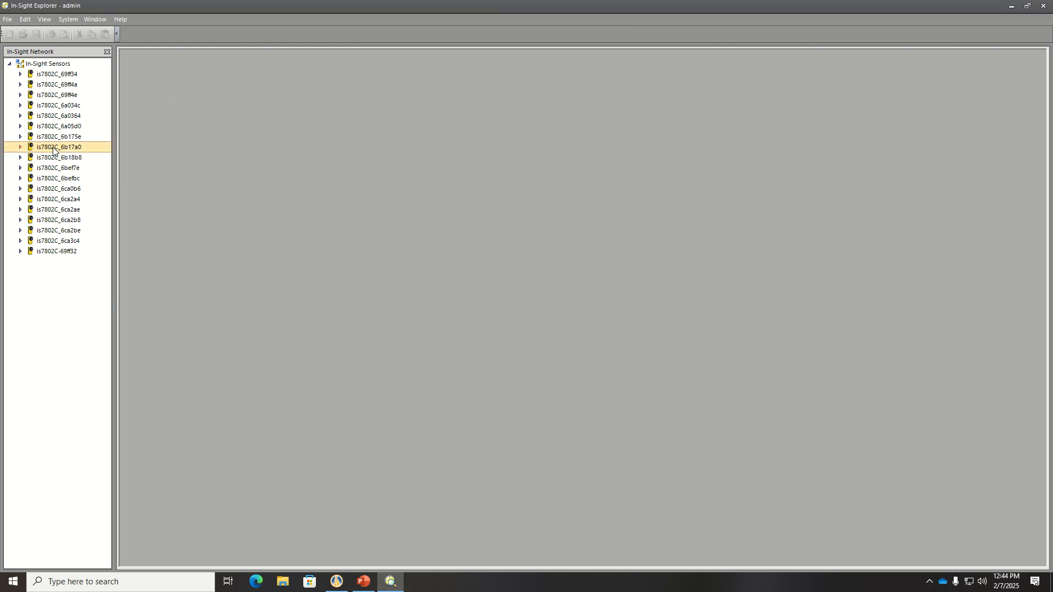
pyautogui.click(21, 148)
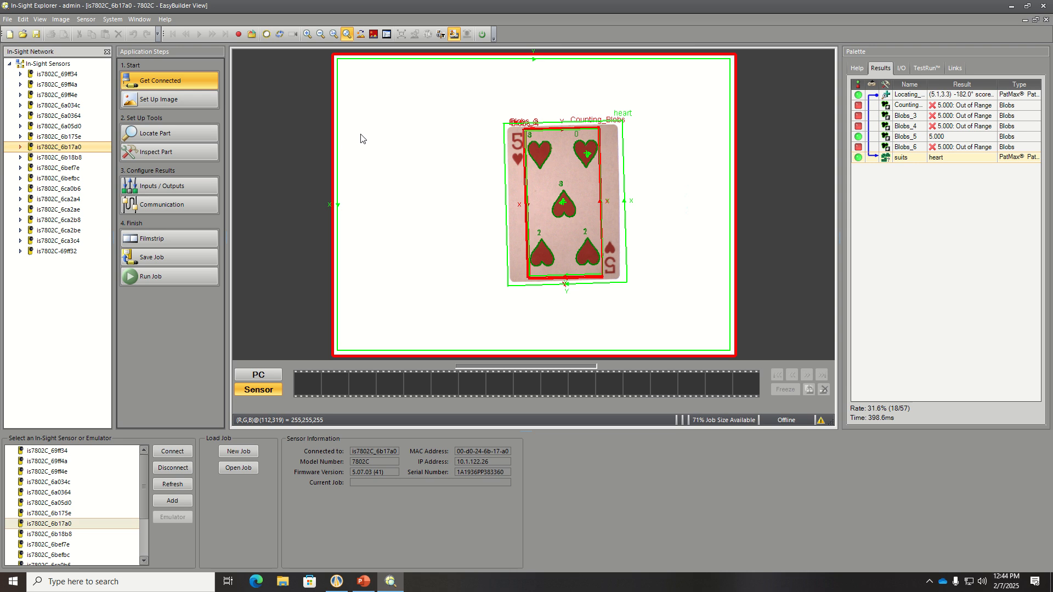
pyautogui.moveTo(395, 4)
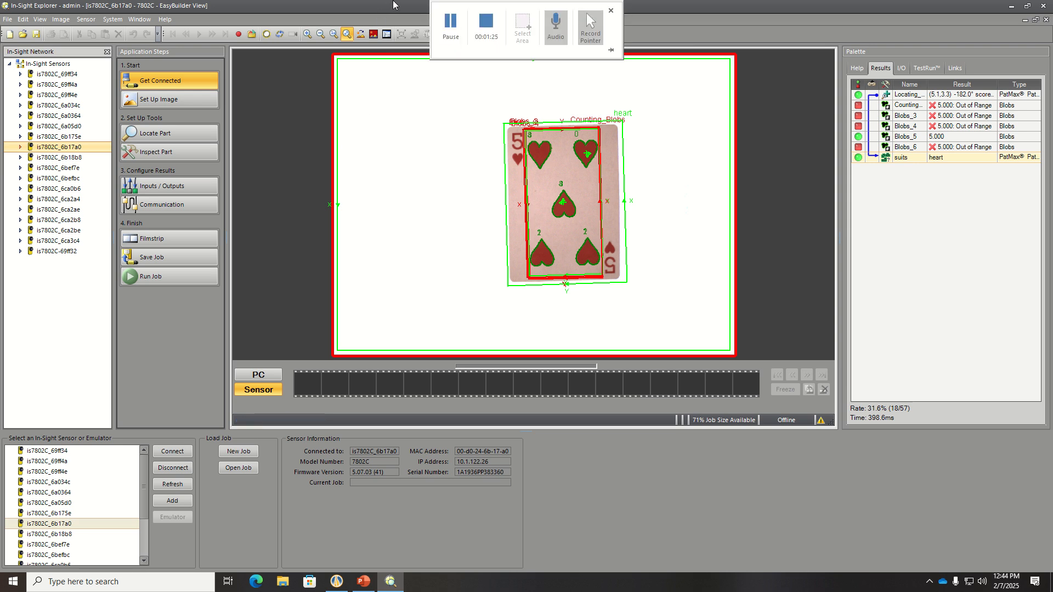
pyautogui.click(451, 23)
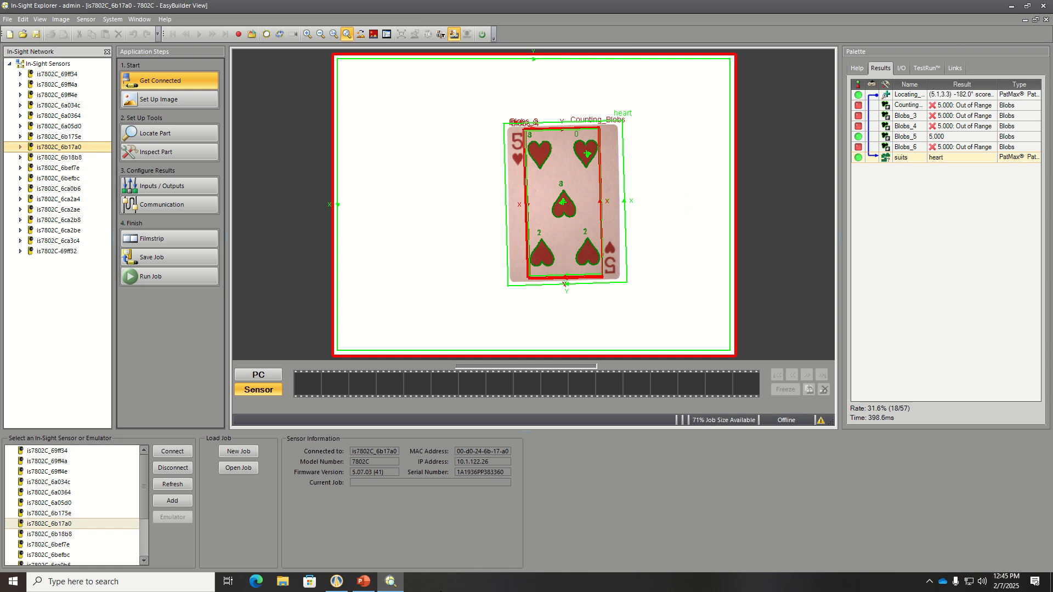
# - In the Get Connected step, select the sensor is7802C_6b17a0 and connect to it
pyautogui.click(174, 82)
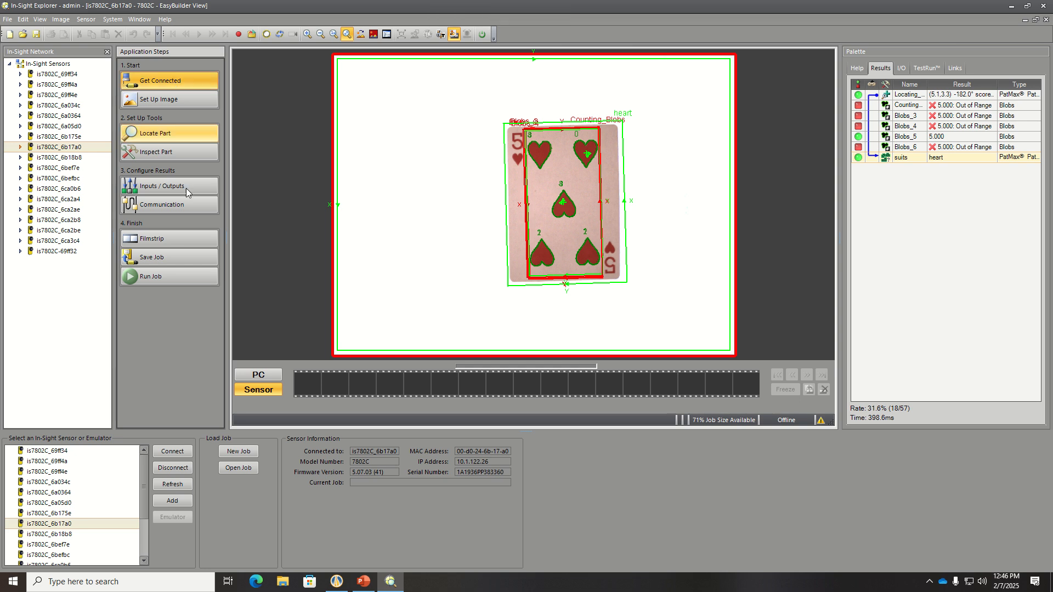
pyautogui.click(100, 526)
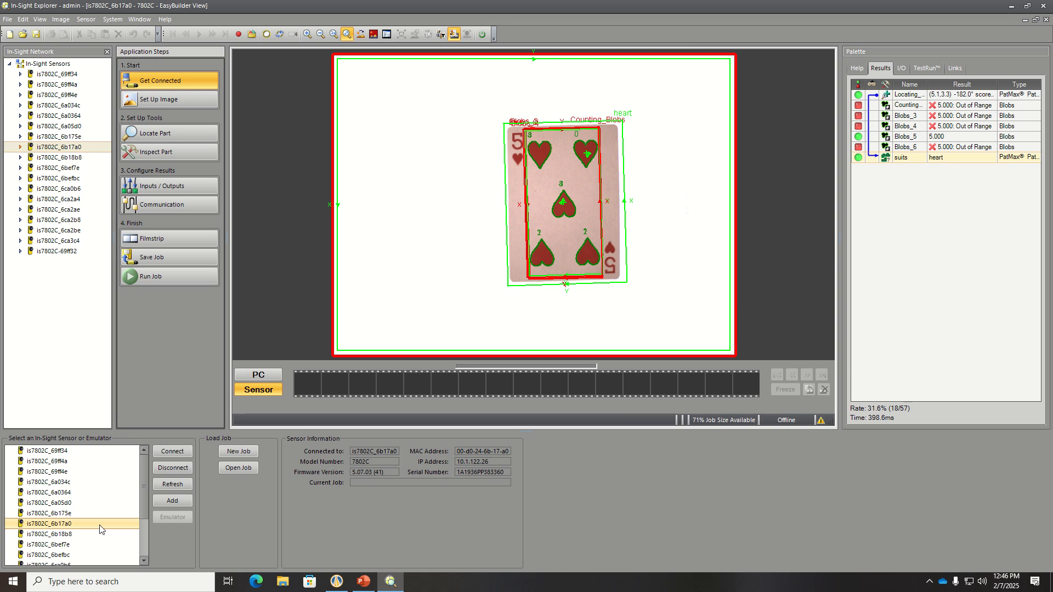
pyautogui.click(176, 451)
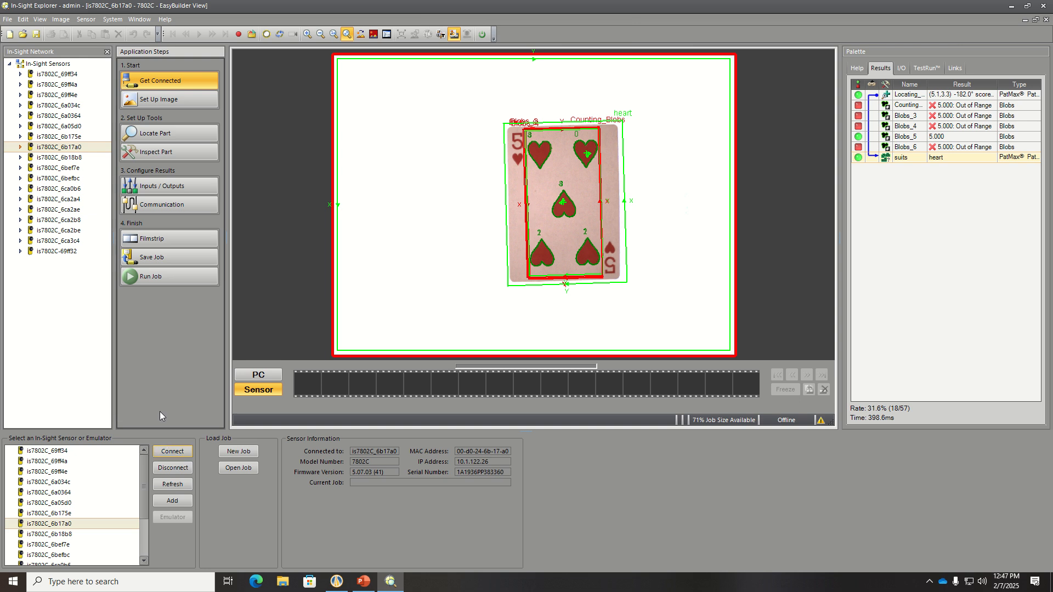
# - Trigger three test images to check that the connected camera is the right one
pyautogui.click(266, 36)
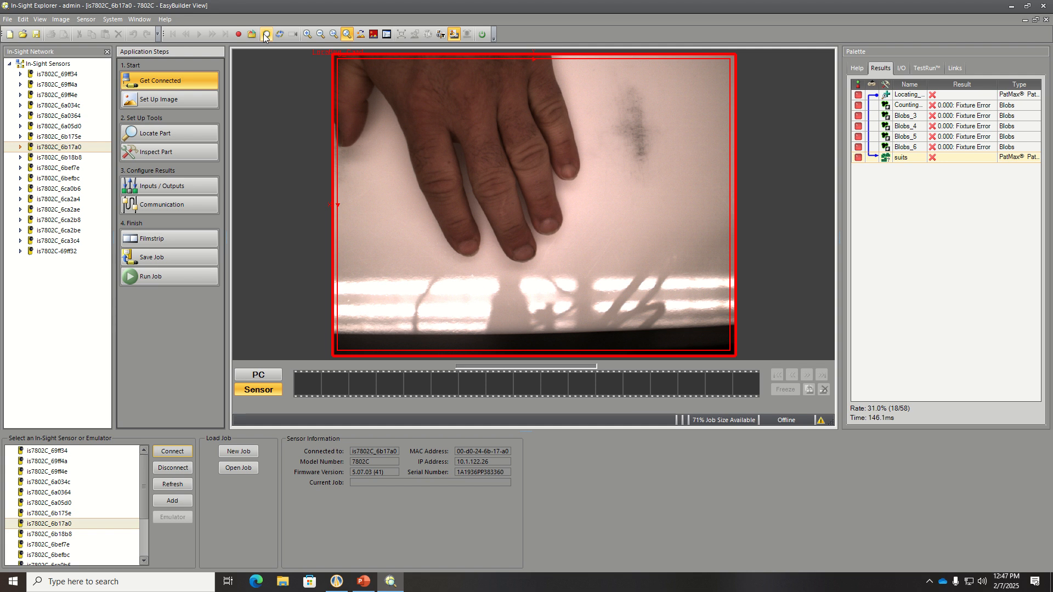
pyautogui.click(266, 37)
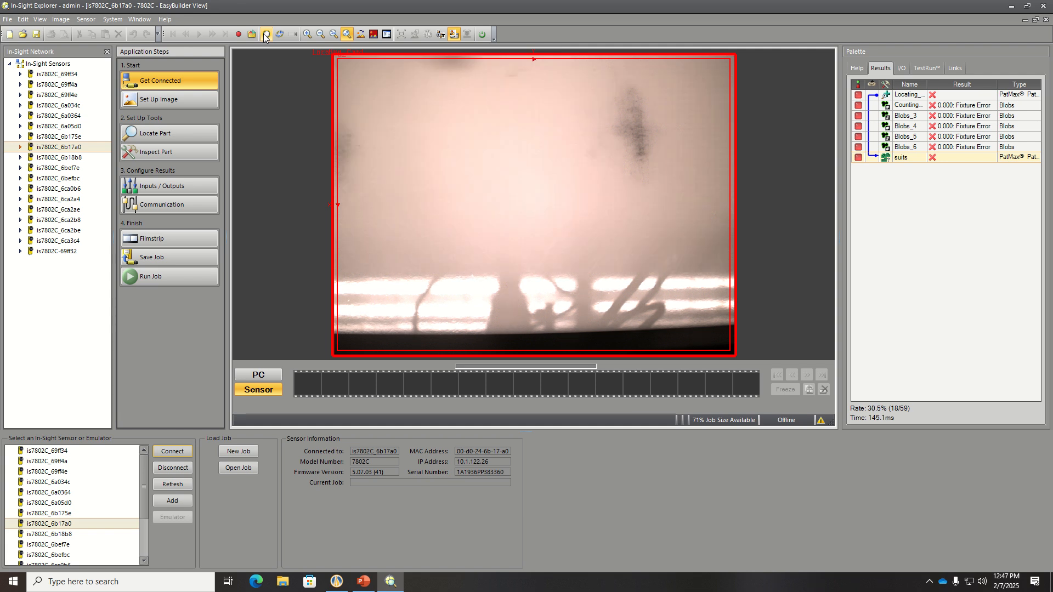
pyautogui.click(266, 36)
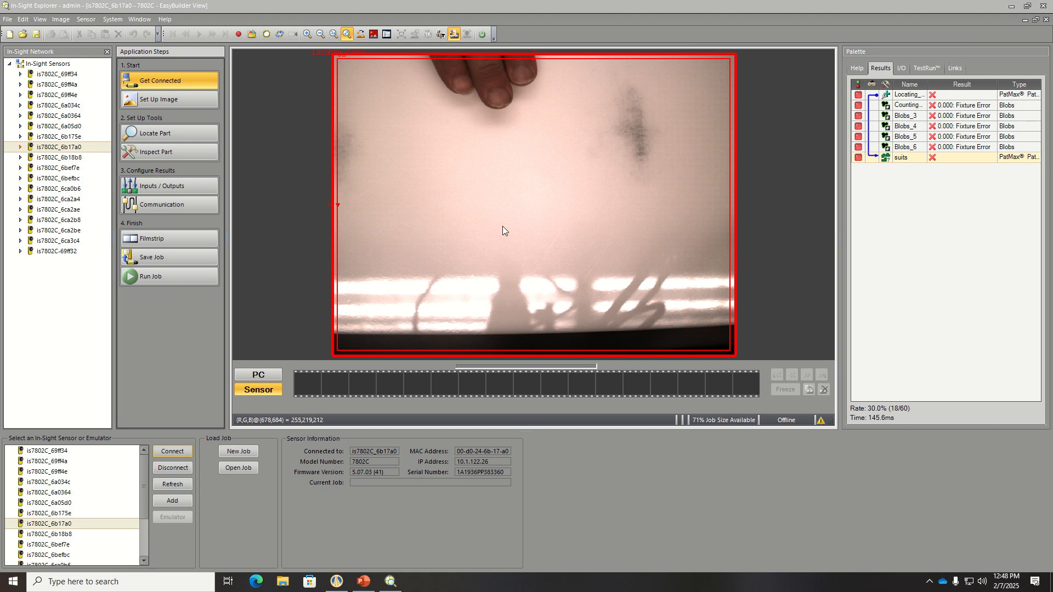
# - Start a new job on the connected camera, clearing all data from the current job
pyautogui.click(251, 450)
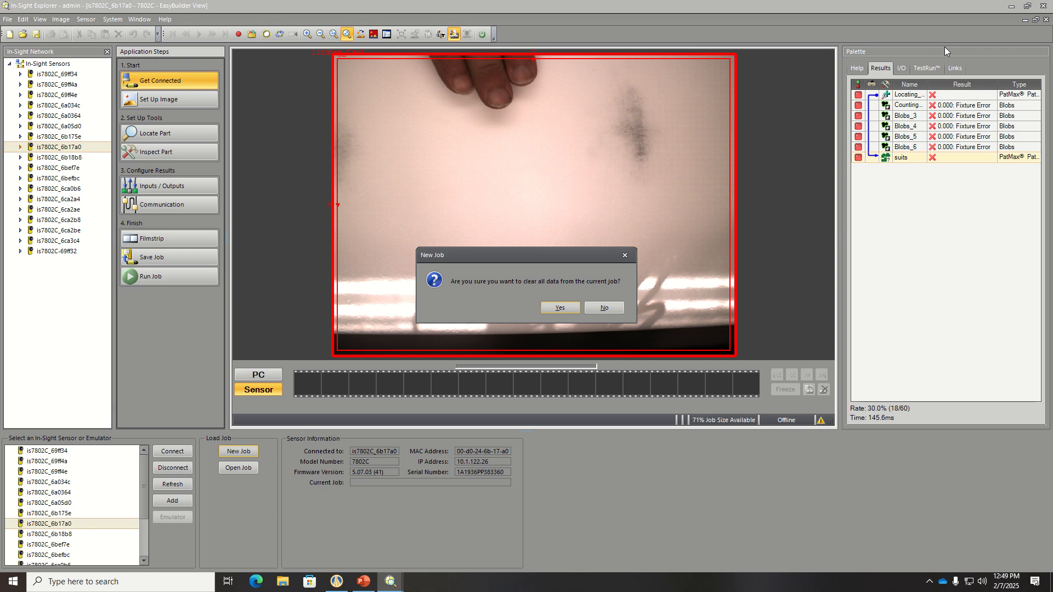
pyautogui.click(558, 308)
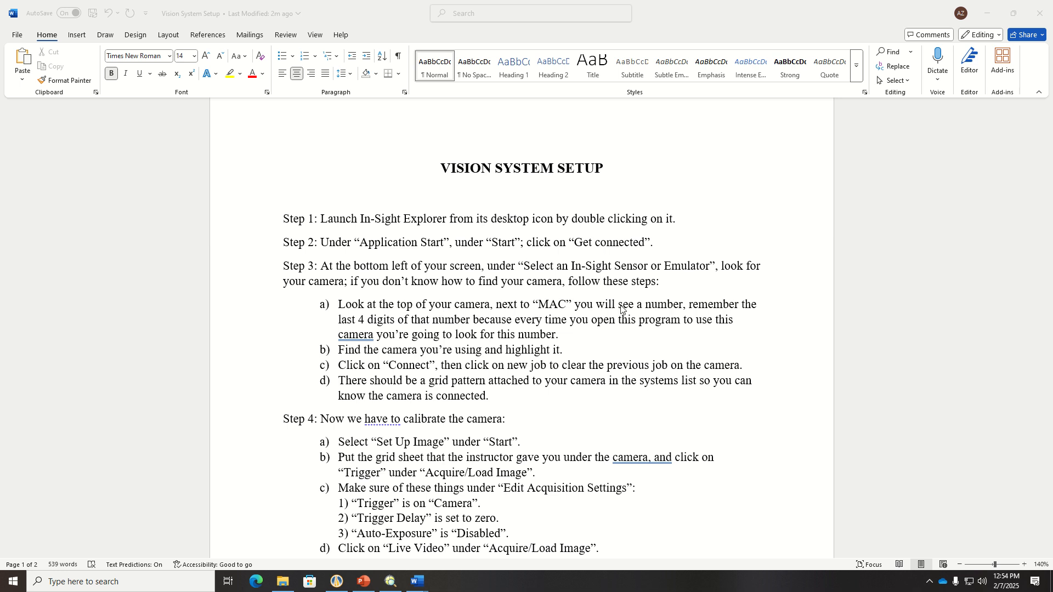
# - Read the camera connection and calibration instructions in the Vision System Setup document and compare them with the In-Sight Explorer screen
pyautogui.click(550, 305)
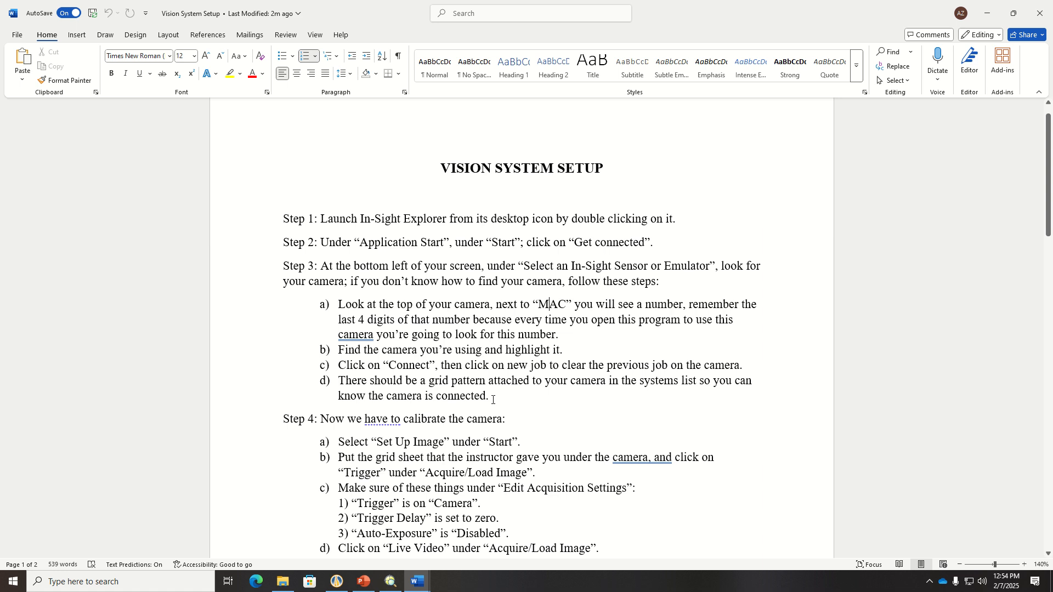
pyautogui.scroll(-1, 493, 394)
pyautogui.scroll(-2, 491, 338)
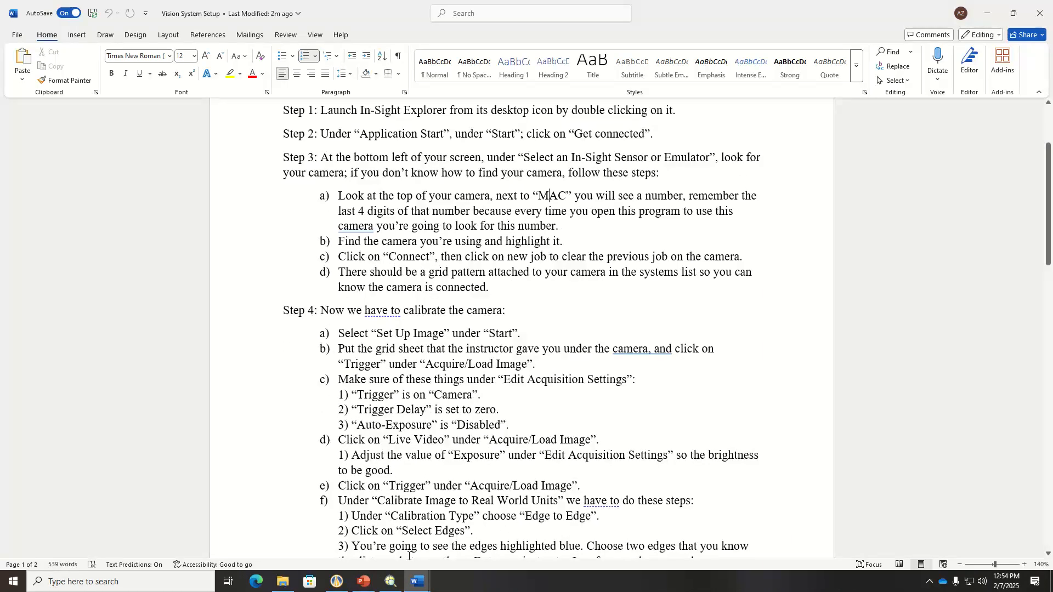
pyautogui.click(392, 540)
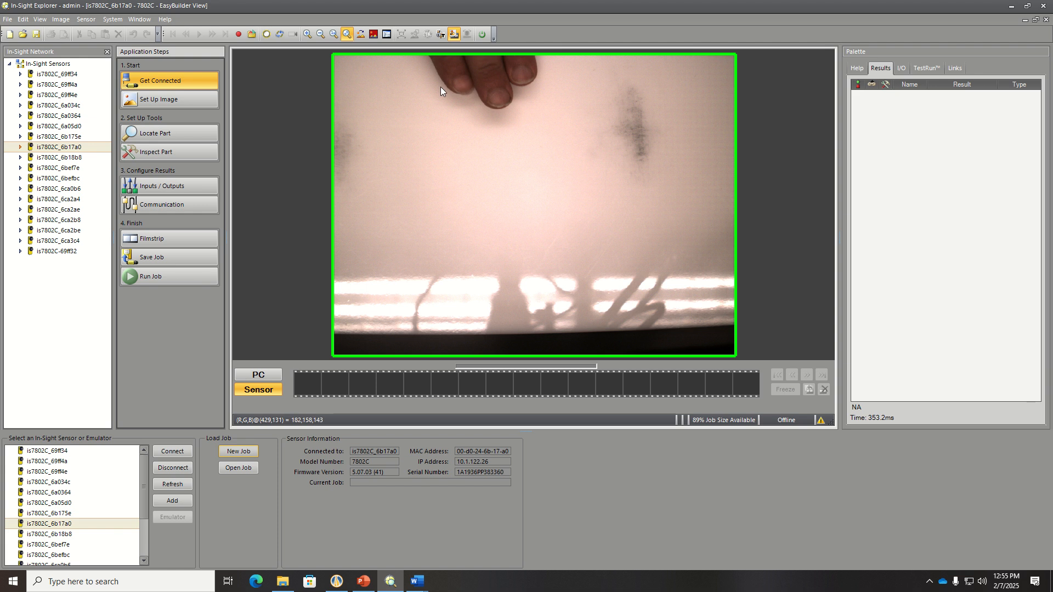
pyautogui.click(1011, 7)
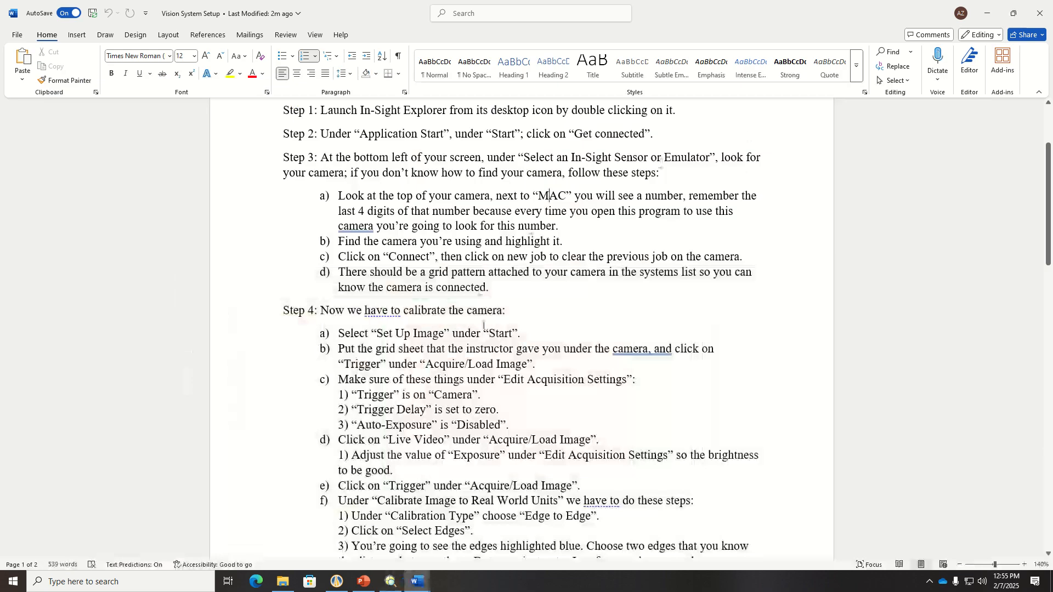
pyautogui.click(403, 334)
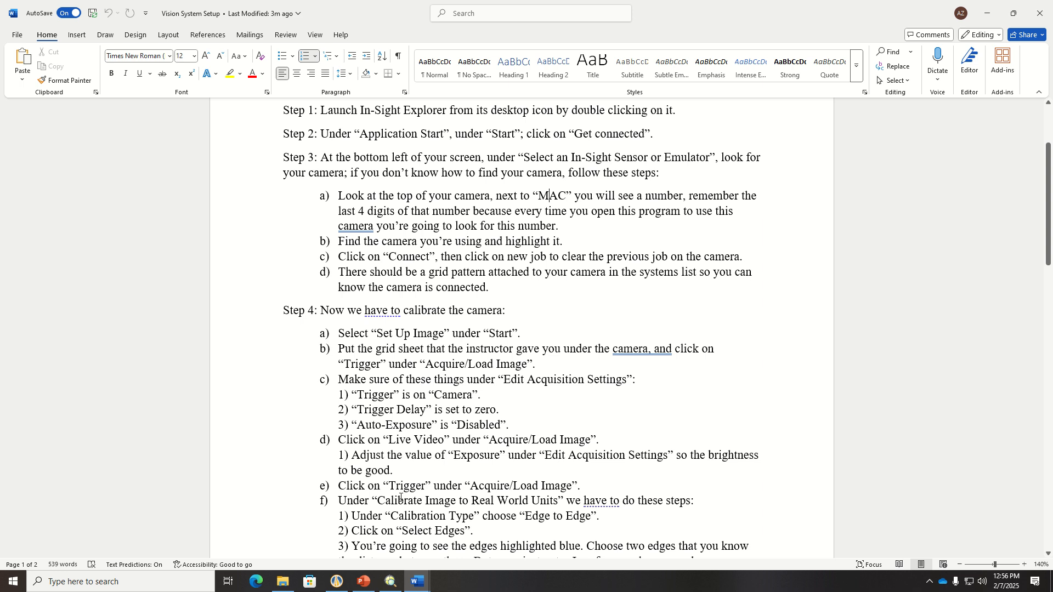
# - Switch to In-Sight Explorer and open the Set Up Image application step
pyautogui.click(390, 581)
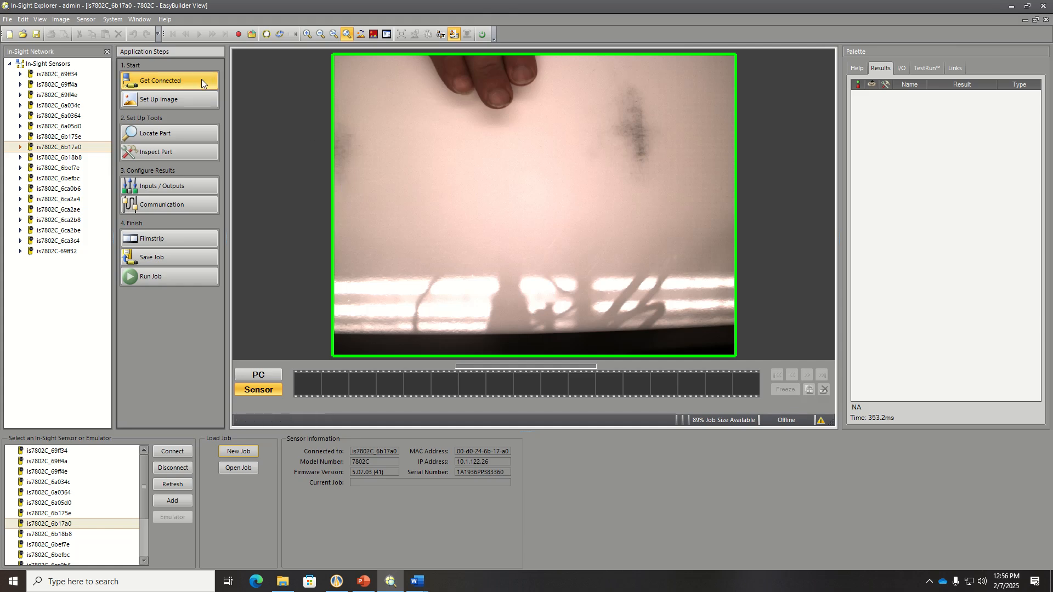
pyautogui.click(166, 100)
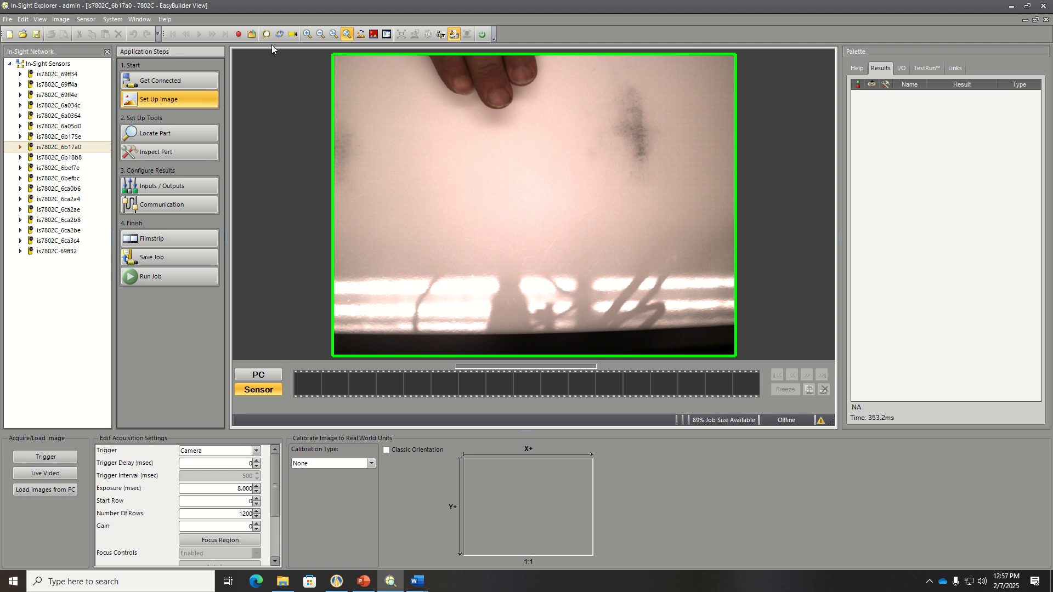
# - Check the Vision System Setup document for the instruction on placing the grid sheet and triggering an image
pyautogui.click(1012, 7)
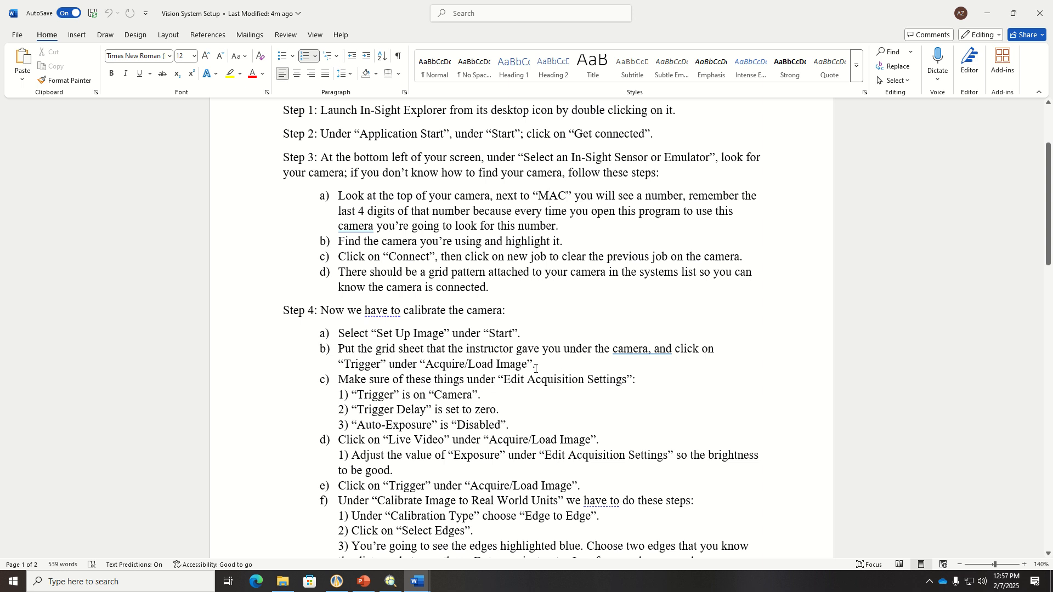
pyautogui.click(390, 581)
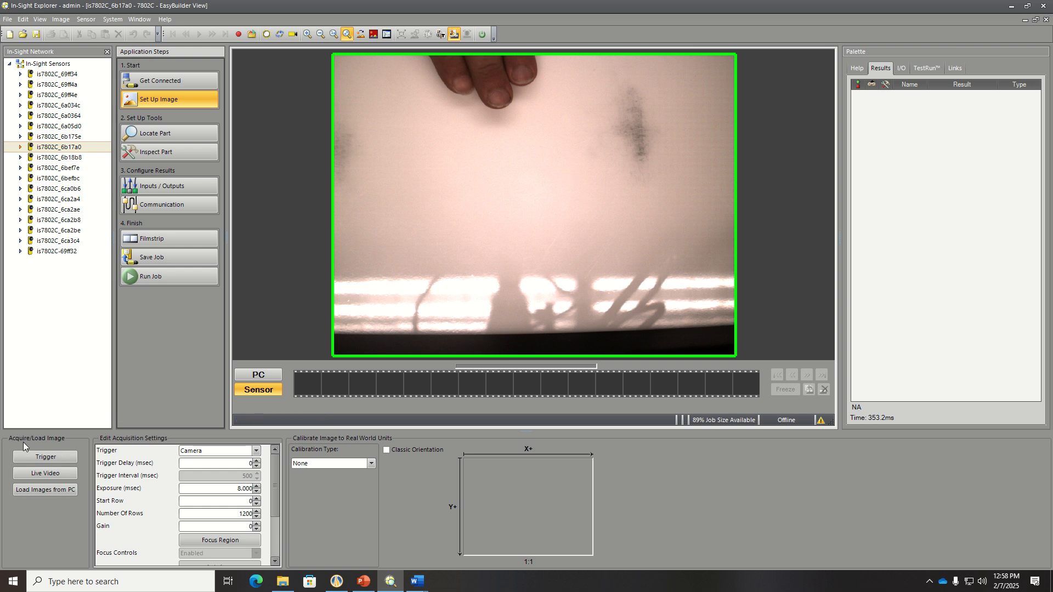
pyautogui.click(416, 581)
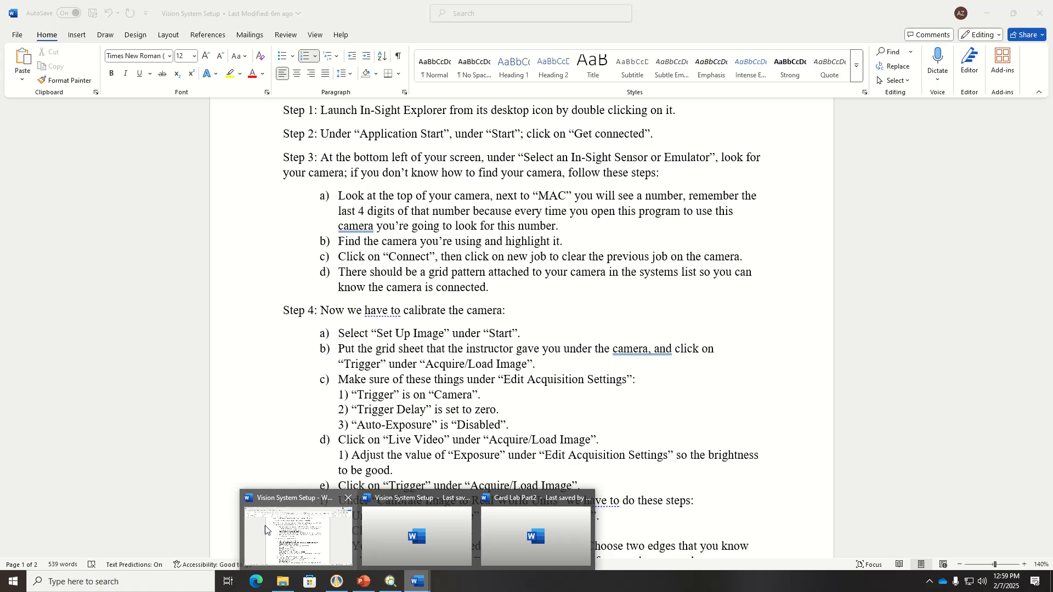
pyautogui.click(265, 524)
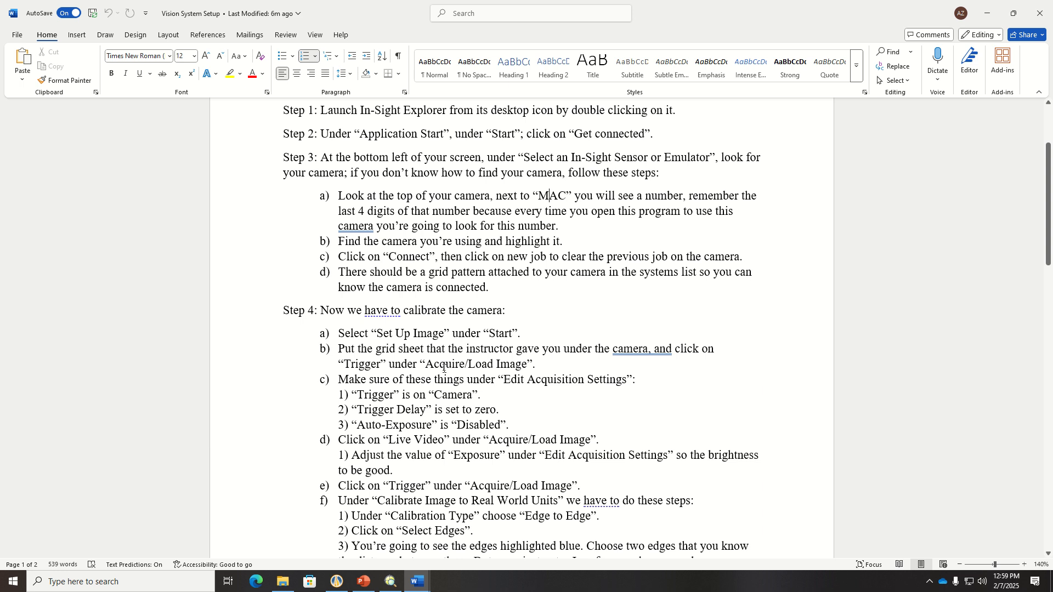
# - Return to In-Sight Explorer and trigger an image of the grid sheet under the camera
pyautogui.click(987, 12)
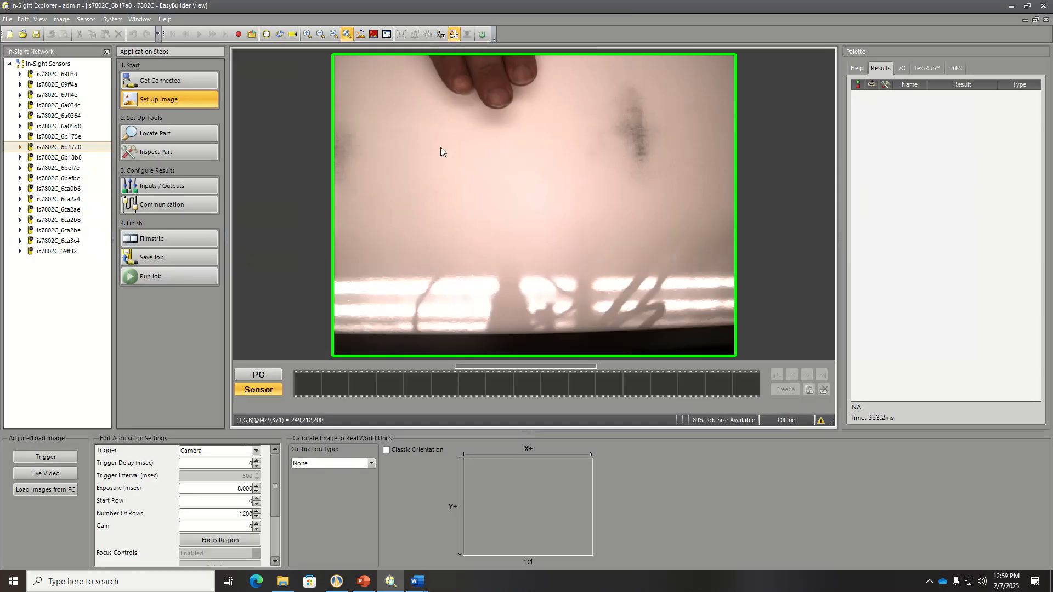
pyautogui.click(55, 456)
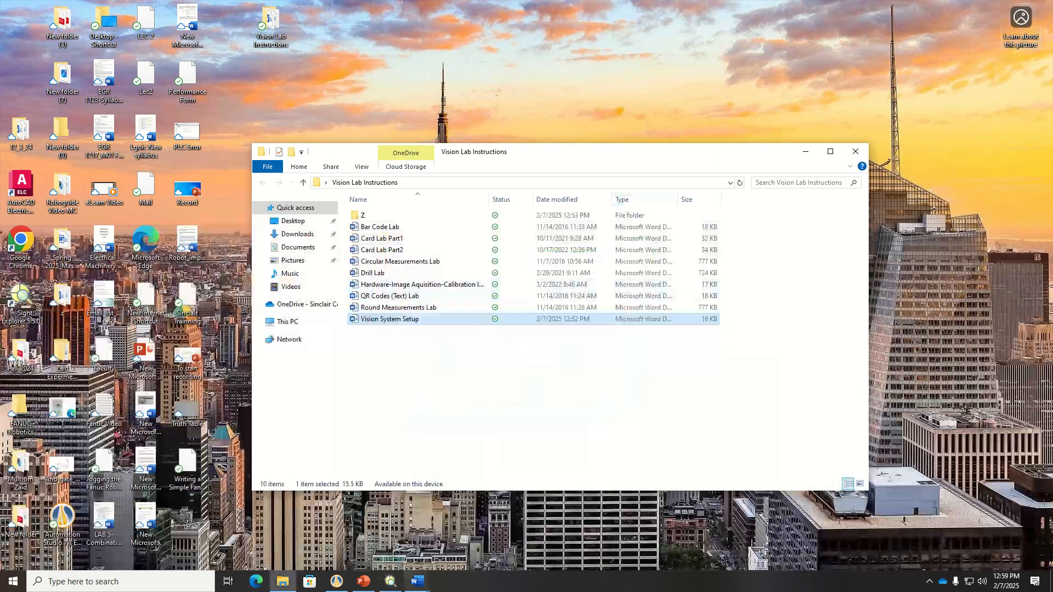
# - Switch to the Vision System Setup document in Word and review the required Edit Acquisition Settings, highlighting that heading in step 4c
pyautogui.click(416, 581)
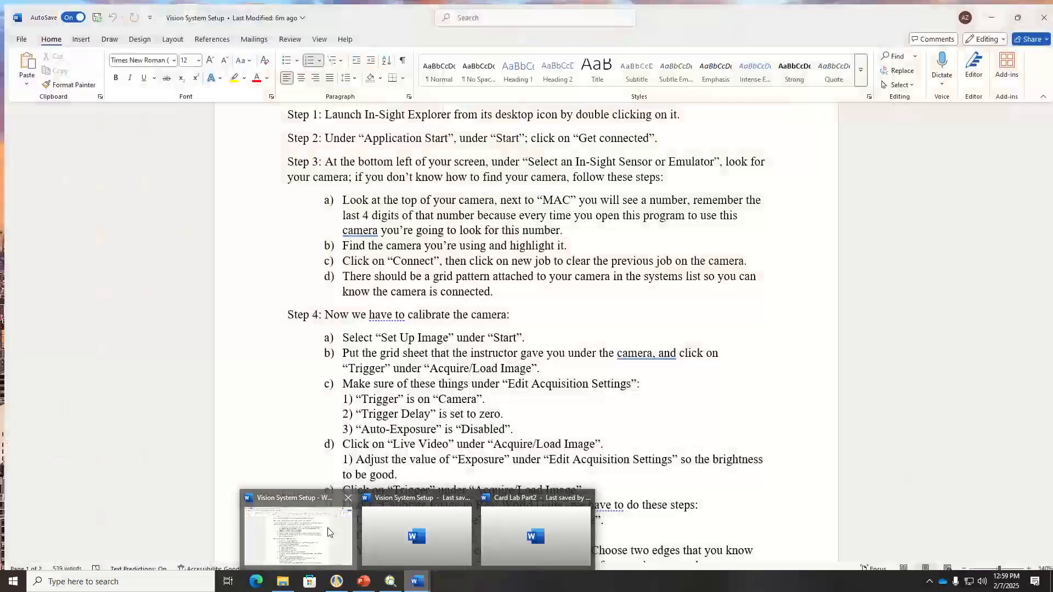
pyautogui.click(328, 527)
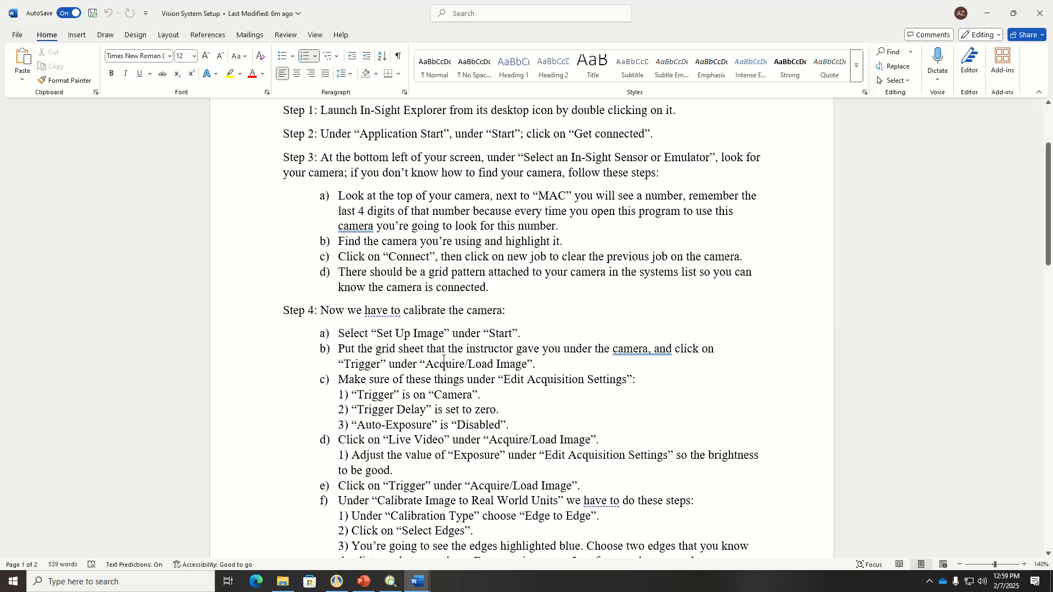
pyautogui.scroll(-1, 423, 329)
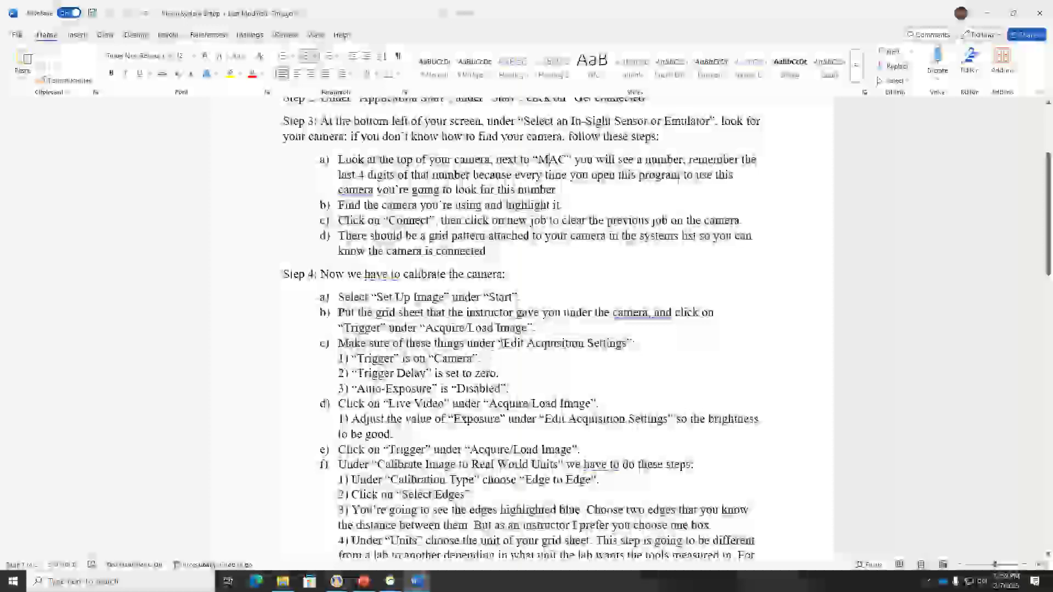
pyautogui.moveTo(502, 343); pyautogui.dragTo(626, 344)
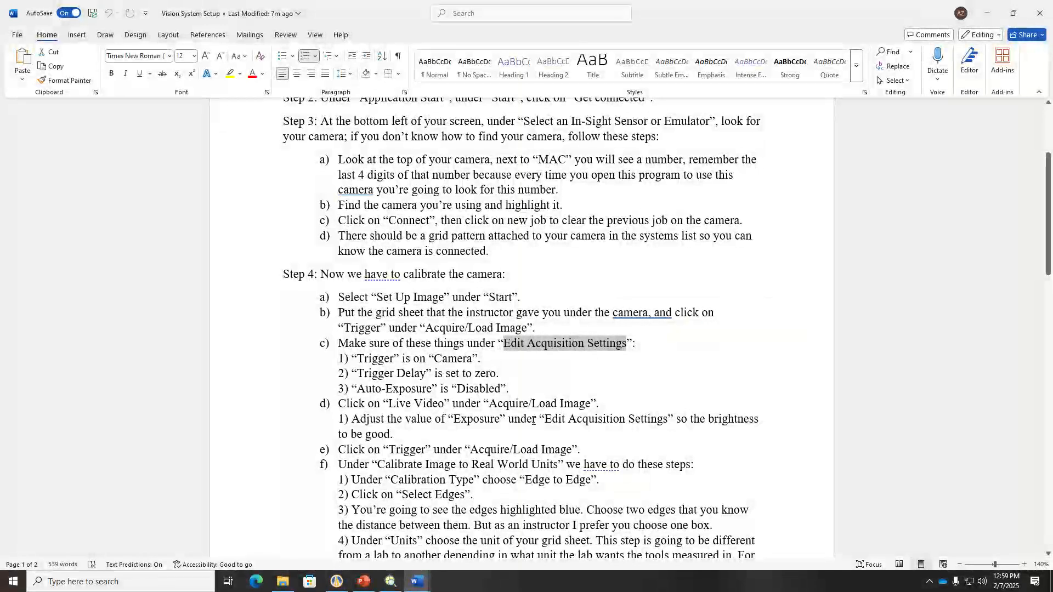
# - Switch to In-Sight Explorer and check the Trigger and Trigger Delay acquisition settings
pyautogui.click(390, 581)
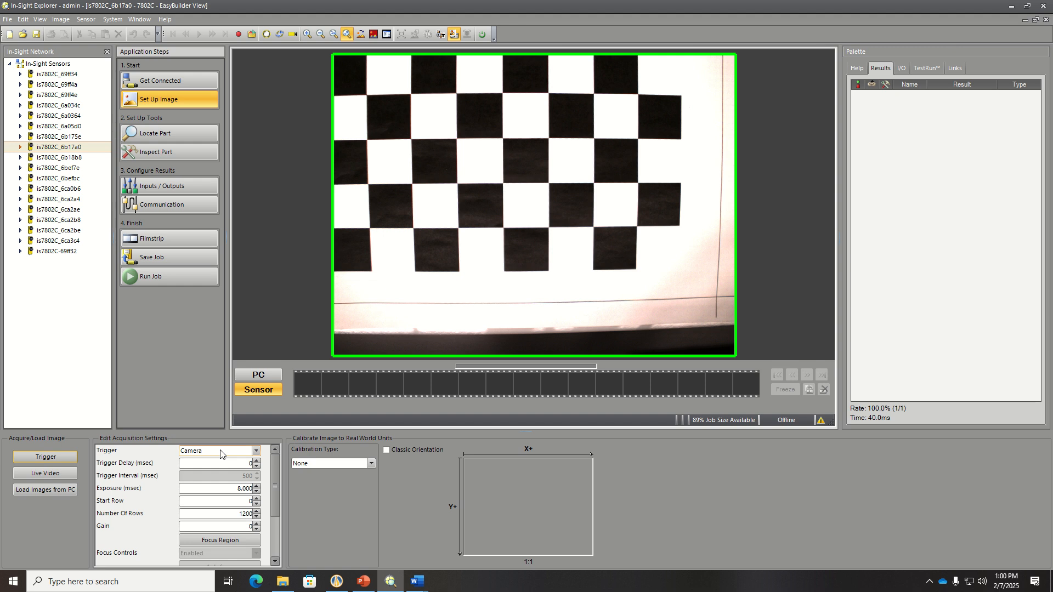
pyautogui.click(233, 464)
# - Return to the Vision System Setup document in Word and highlight the Trigger Delay requirement "set to zero" in step 4c
pyautogui.moveTo(418, 585)
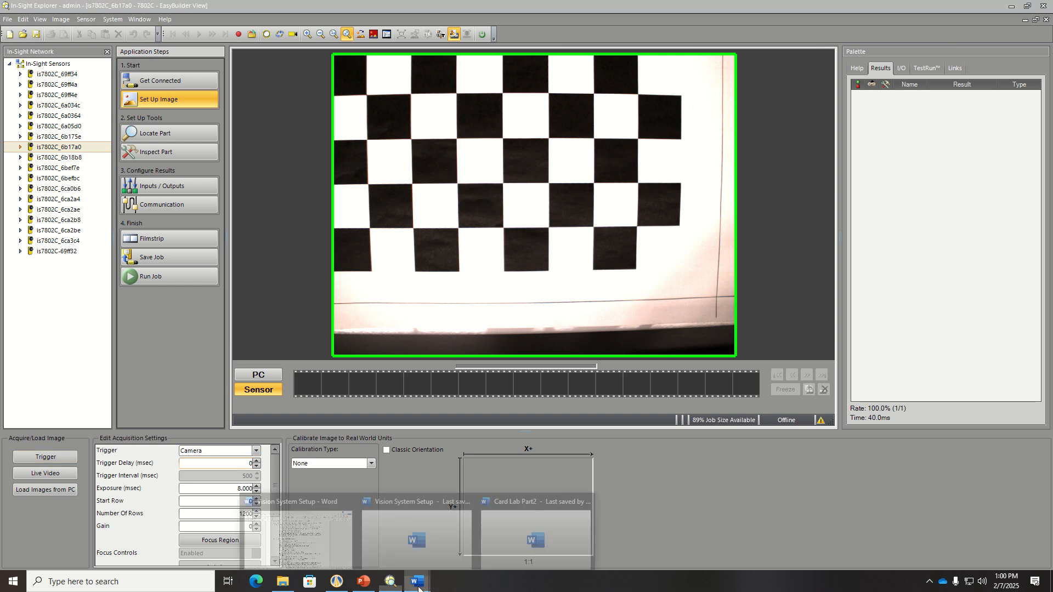
pyautogui.click(396, 548)
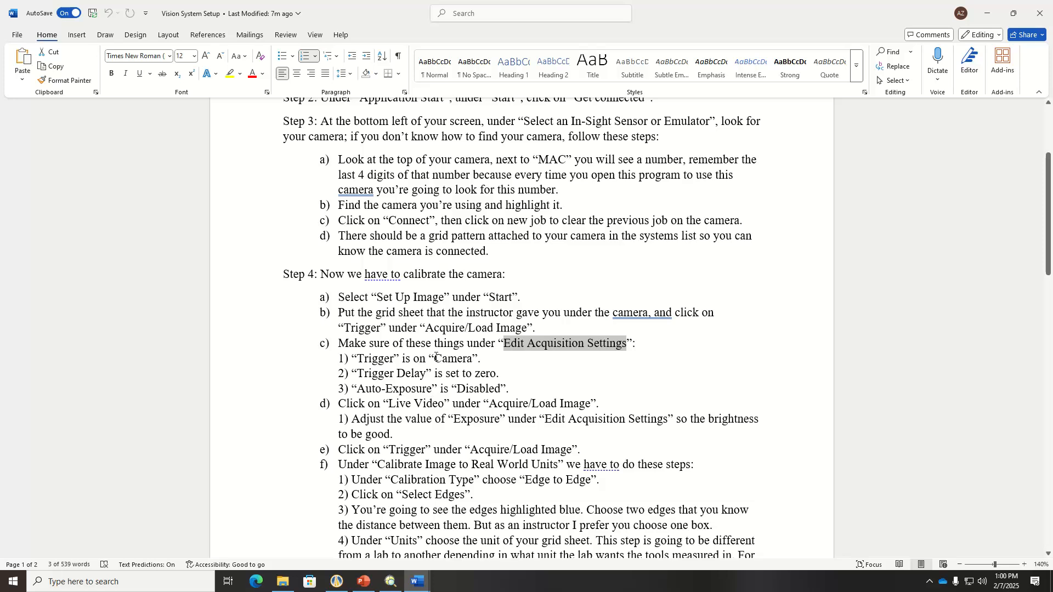
pyautogui.moveTo(434, 358); pyautogui.dragTo(452, 376)
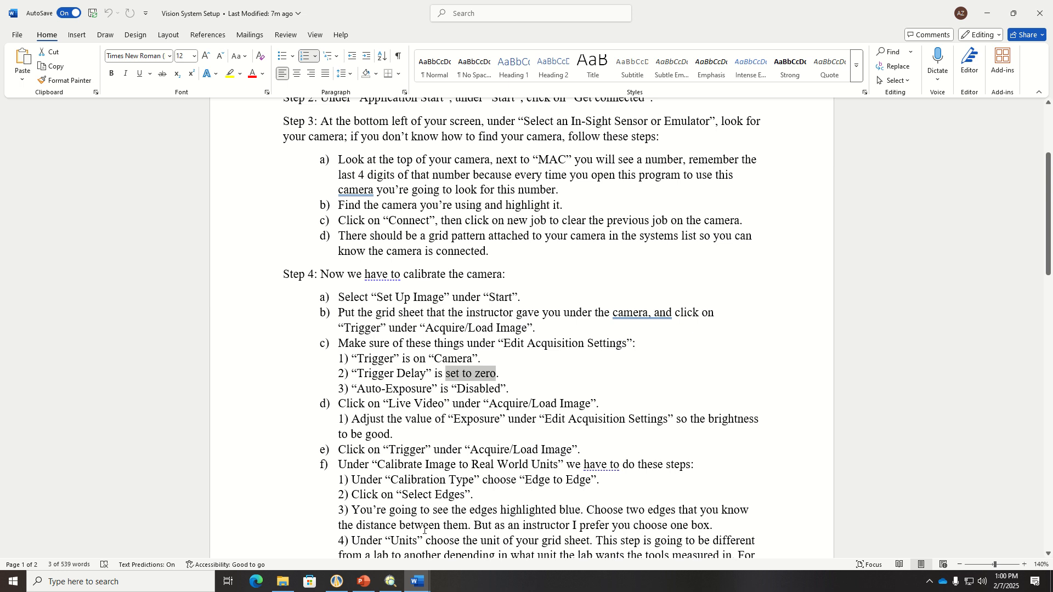
# - Switch back to In-Sight Explorer and start the live video from the camera
pyautogui.moveTo(390, 581)
pyautogui.click(448, 541)
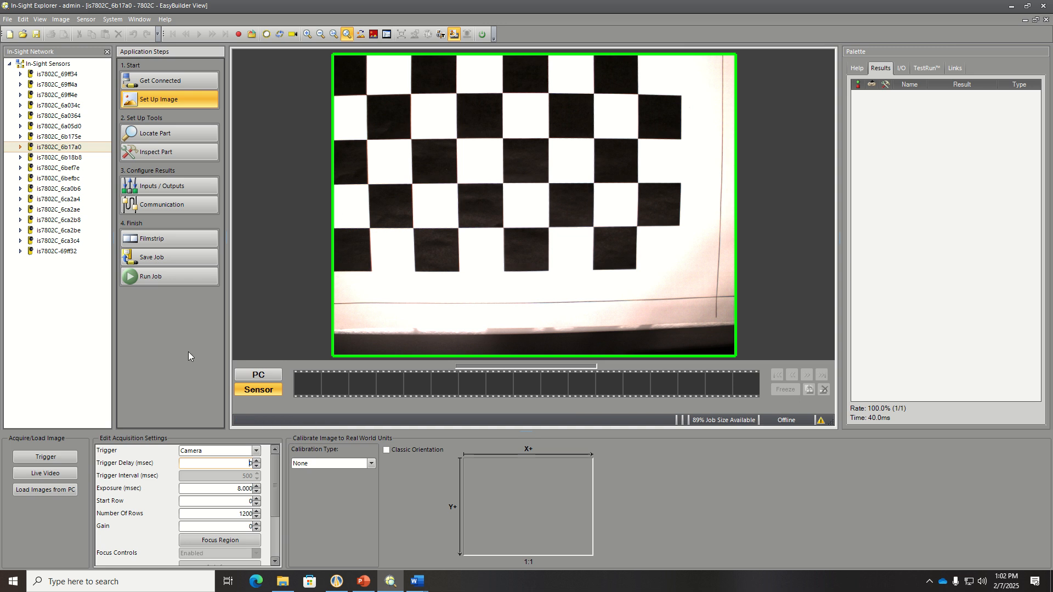
pyautogui.click(58, 472)
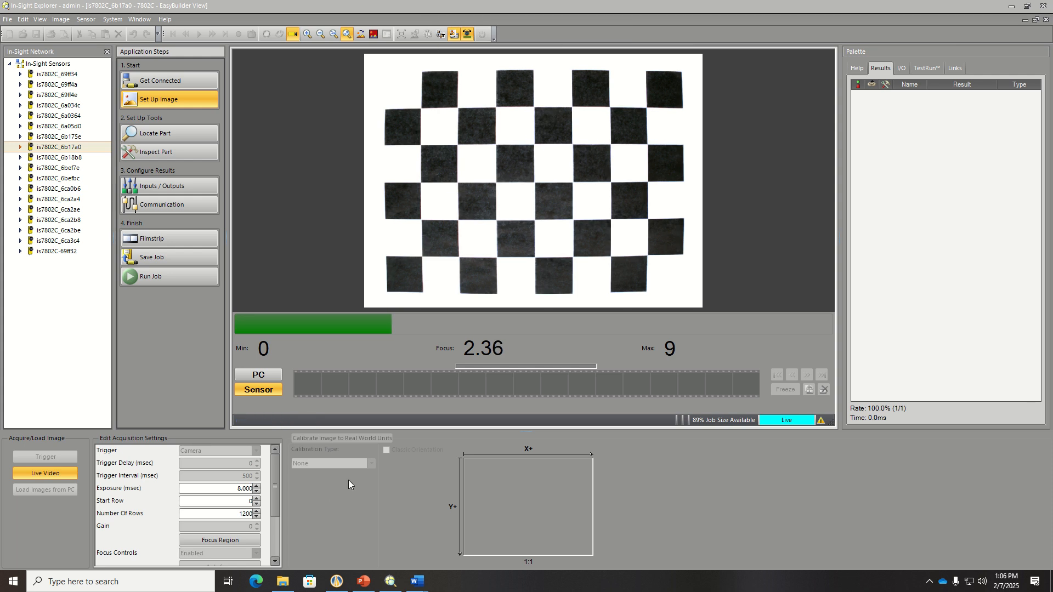
# - Raise the exposure to 12 ms to test a brighter live image of the grid sheet
pyautogui.click(257, 486)
pyautogui.click(257, 485)
pyautogui.click(256, 486)
pyautogui.click(257, 485)
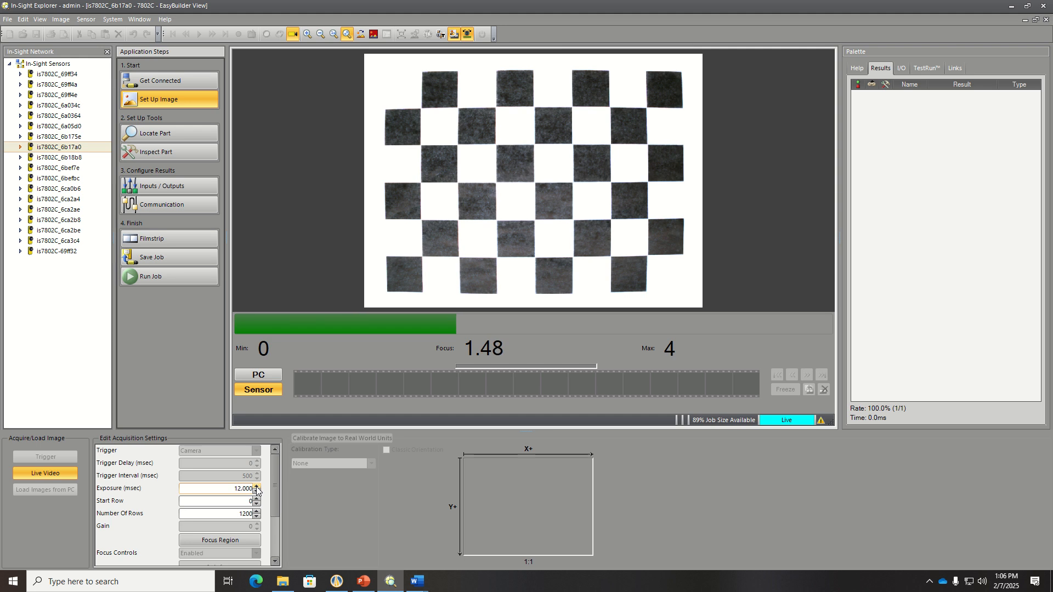
# - Lower the exposure to 4 ms to test a darker live image of the grid sheet
pyautogui.click(256, 492)
pyautogui.click(256, 492)
pyautogui.click(256, 491)
pyautogui.click(256, 492)
pyautogui.click(256, 491)
pyautogui.click(256, 491)
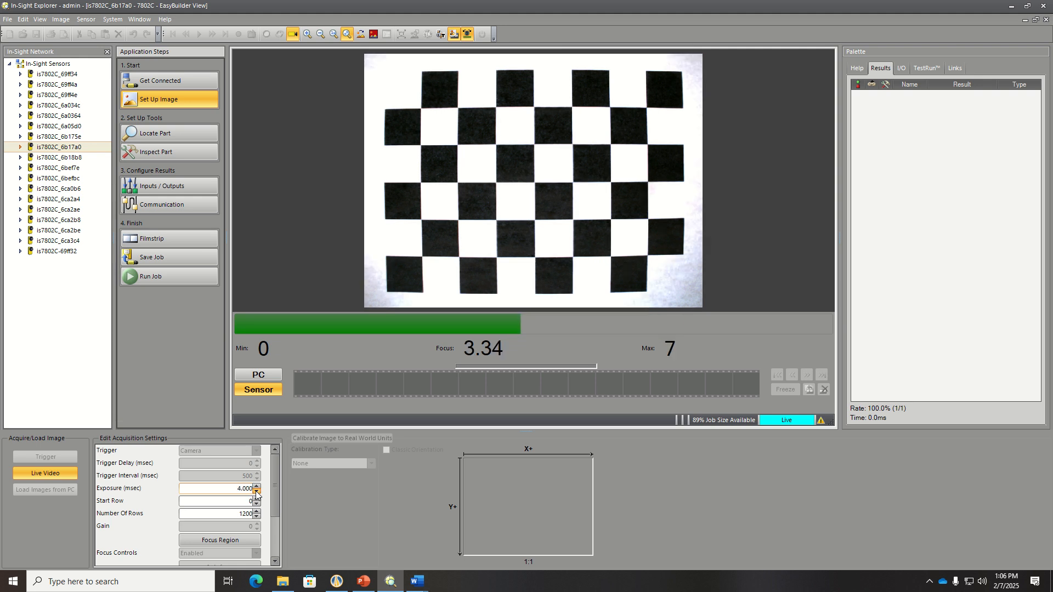
# - Step the exposure up to 12 ms for comparison and bring it back to 8 ms
pyautogui.click(256, 486)
pyautogui.click(256, 486)
pyautogui.click(256, 486)
pyautogui.click(256, 486)
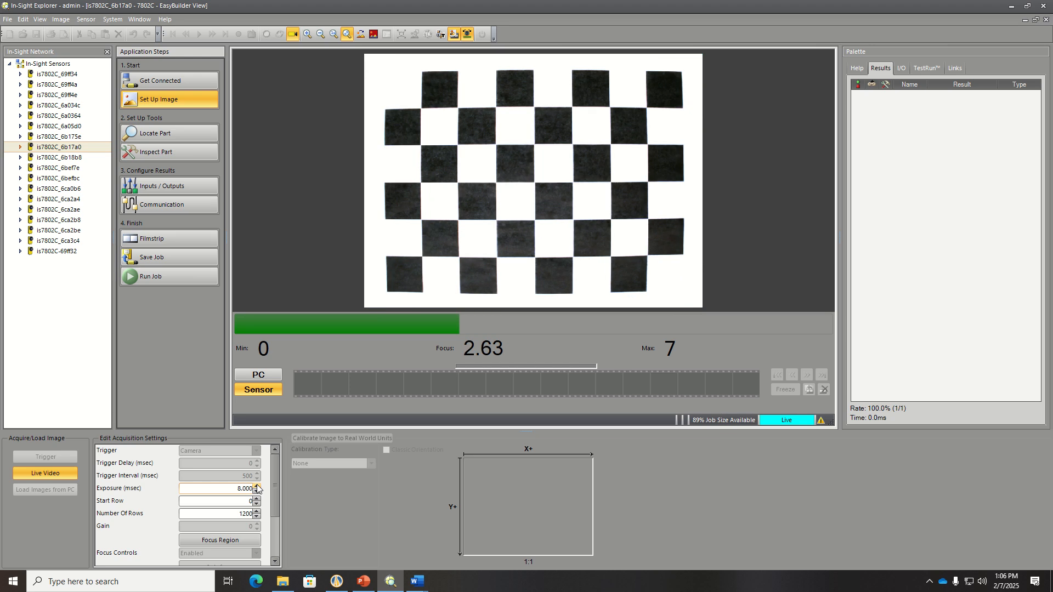
pyautogui.click(256, 486)
pyautogui.click(256, 487)
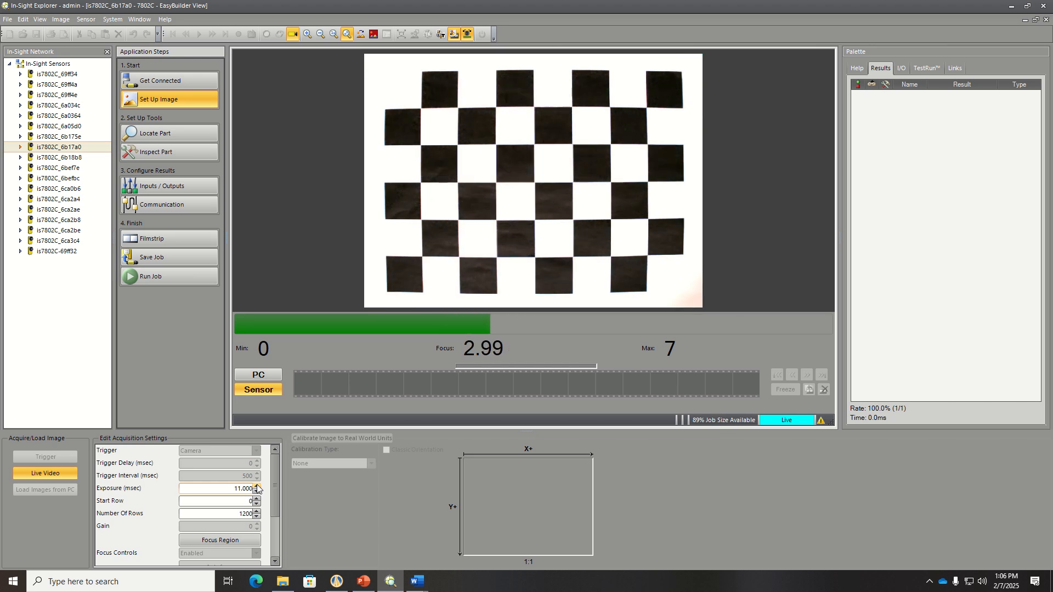
pyautogui.click(256, 486)
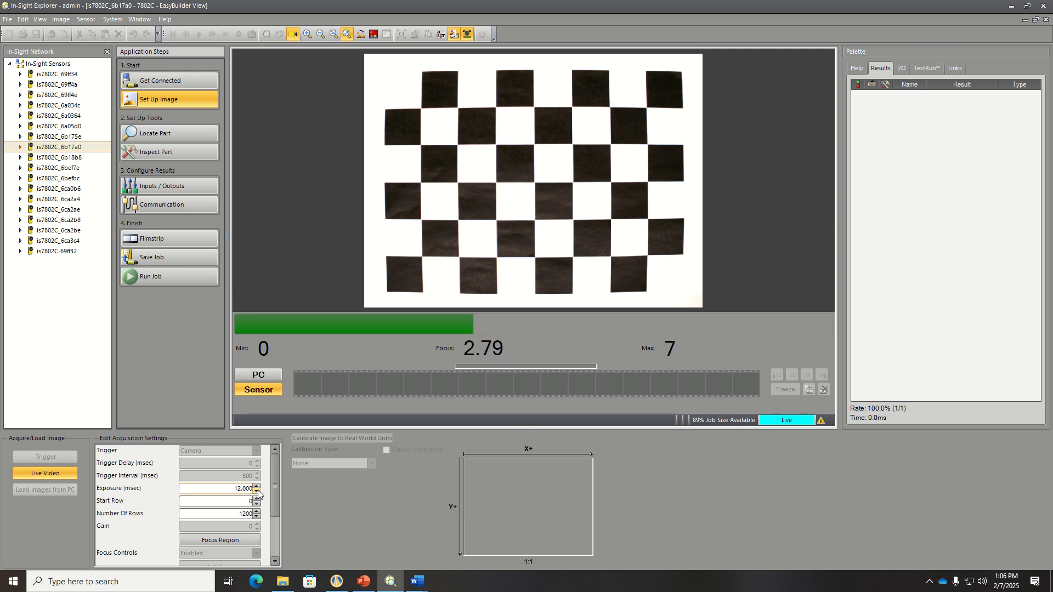
pyautogui.click(256, 491)
pyautogui.click(256, 491)
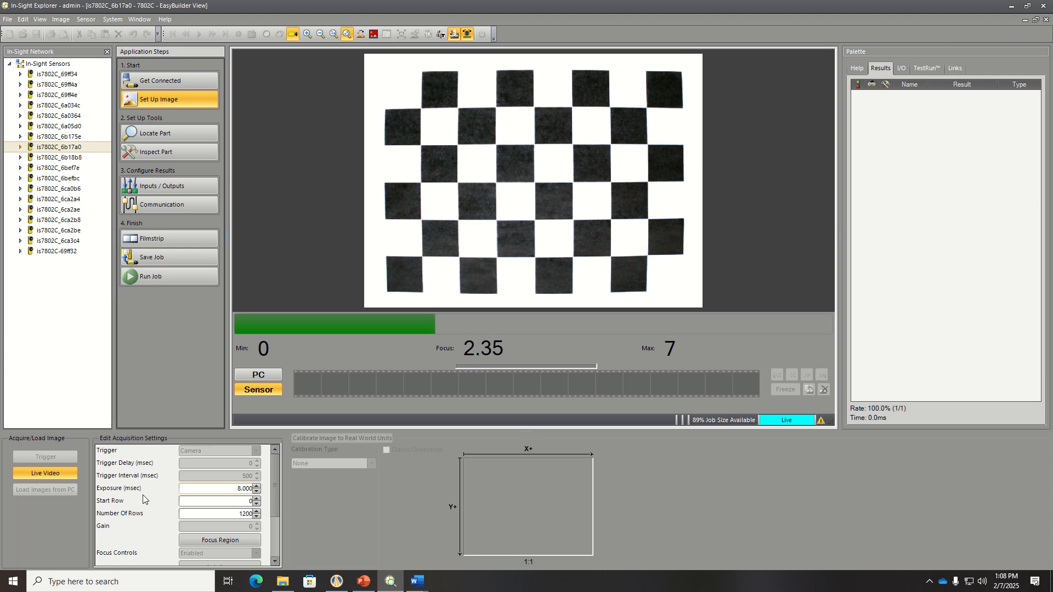
# - Stop the live video and trigger a new still image of the grid sheet
pyautogui.click(54, 474)
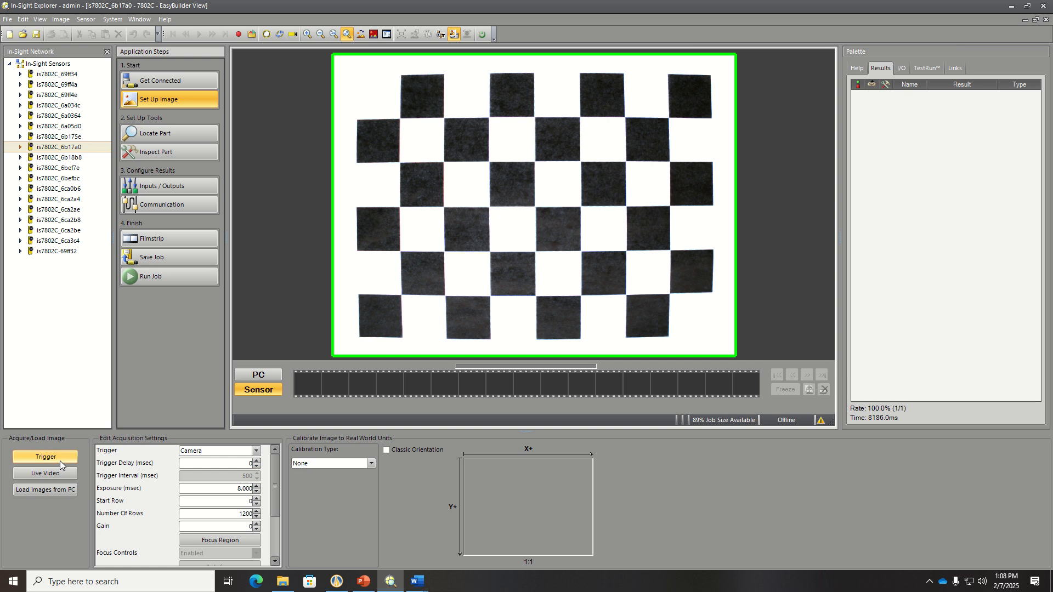
pyautogui.click(60, 462)
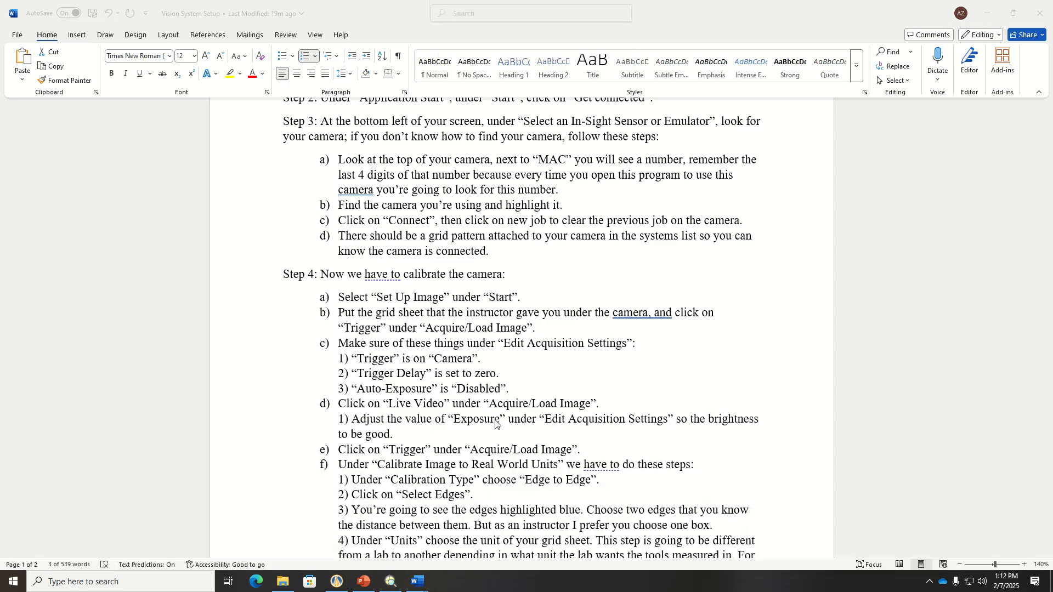
# - Review step 4f of the Vision System Setup document and, in In-Sight Explorer, set the calibration type to Edge to Edge
pyautogui.scroll(-3, 495, 383)
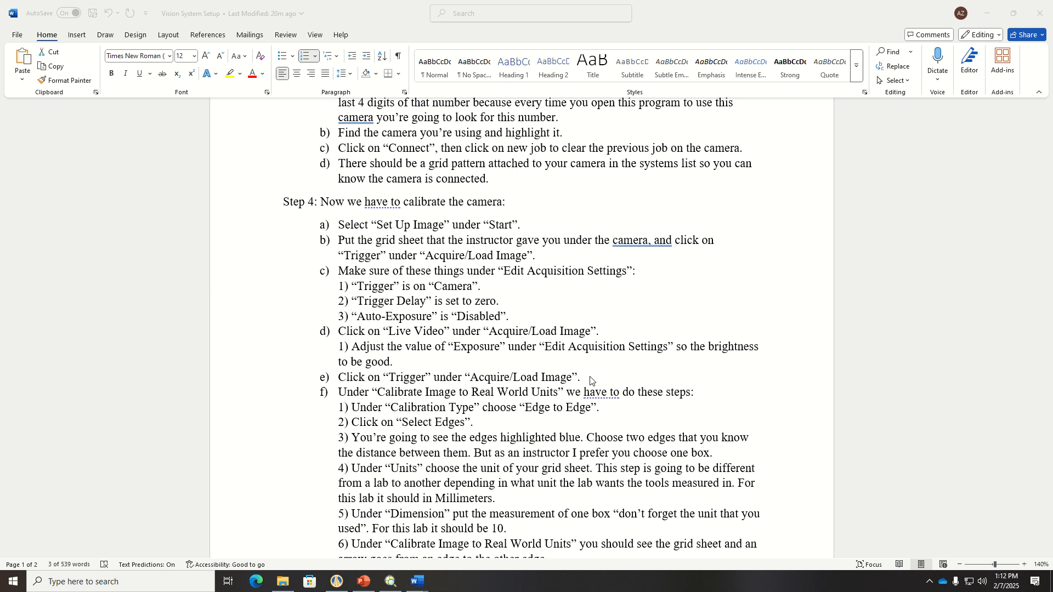
pyautogui.scroll(-2, 373, 404)
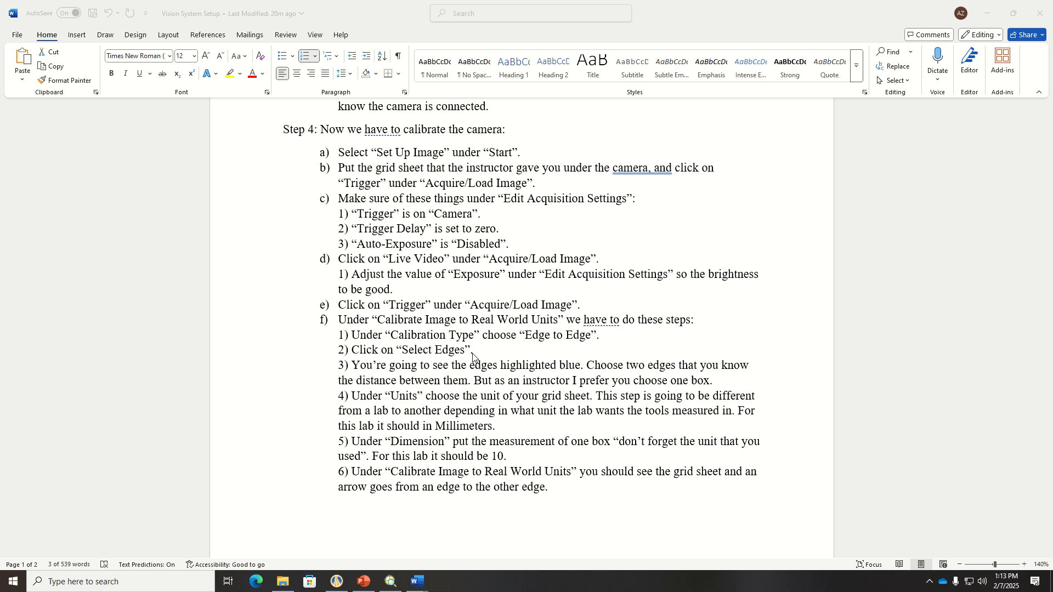
pyautogui.click(390, 581)
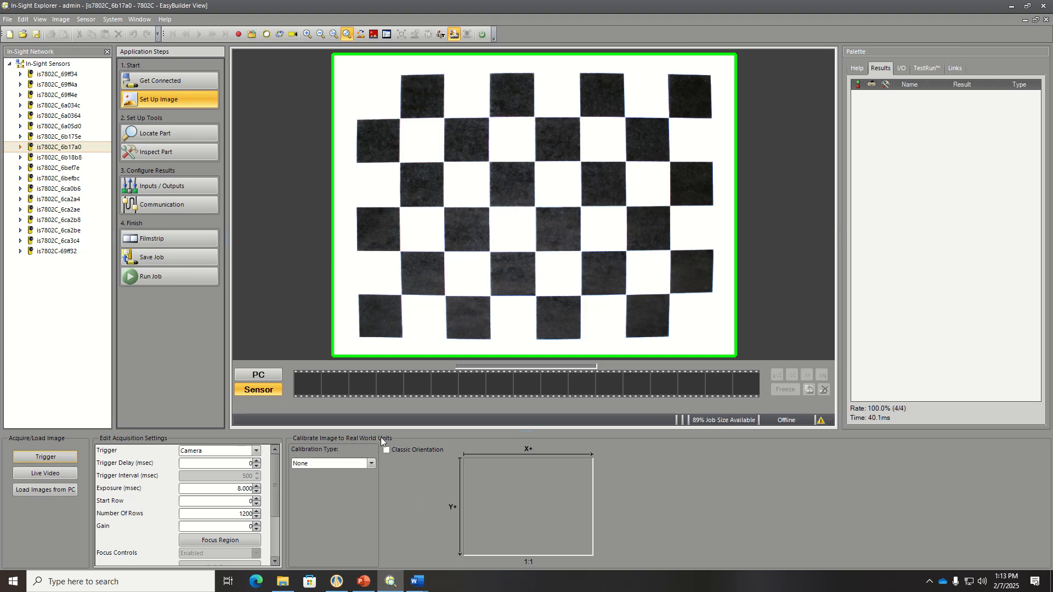
pyautogui.click(371, 464)
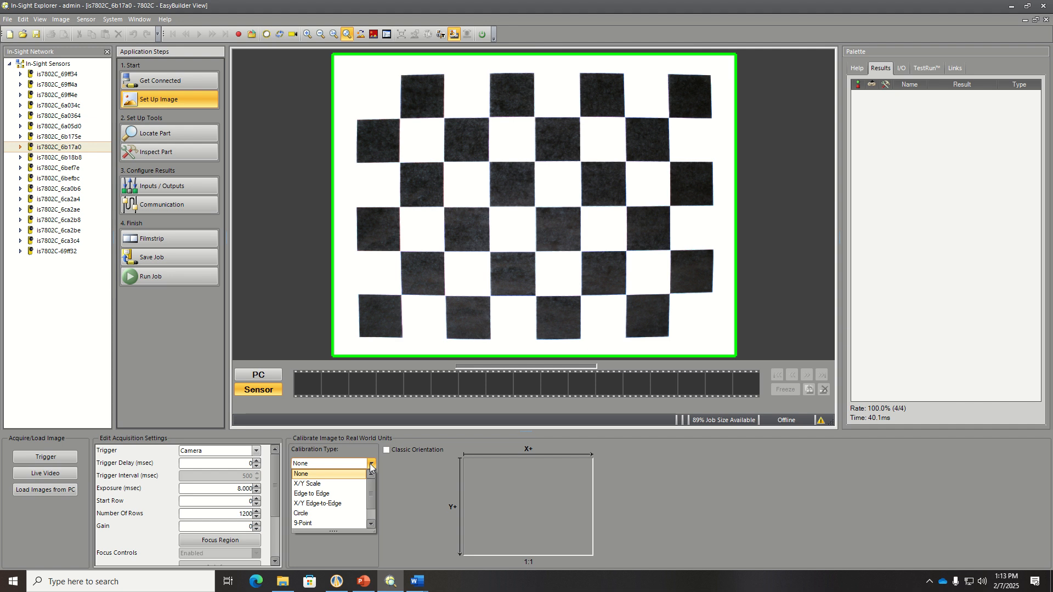
pyautogui.click(345, 495)
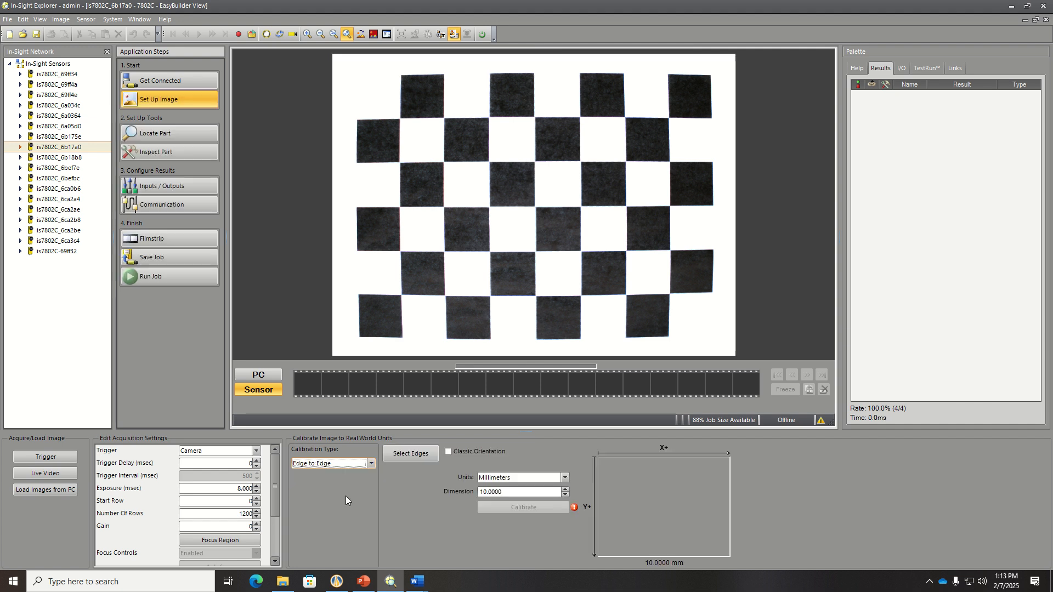
# - Consult the calibration steps in the Word document again and start edge selection in In-Sight Explorer
pyautogui.moveTo(416, 589)
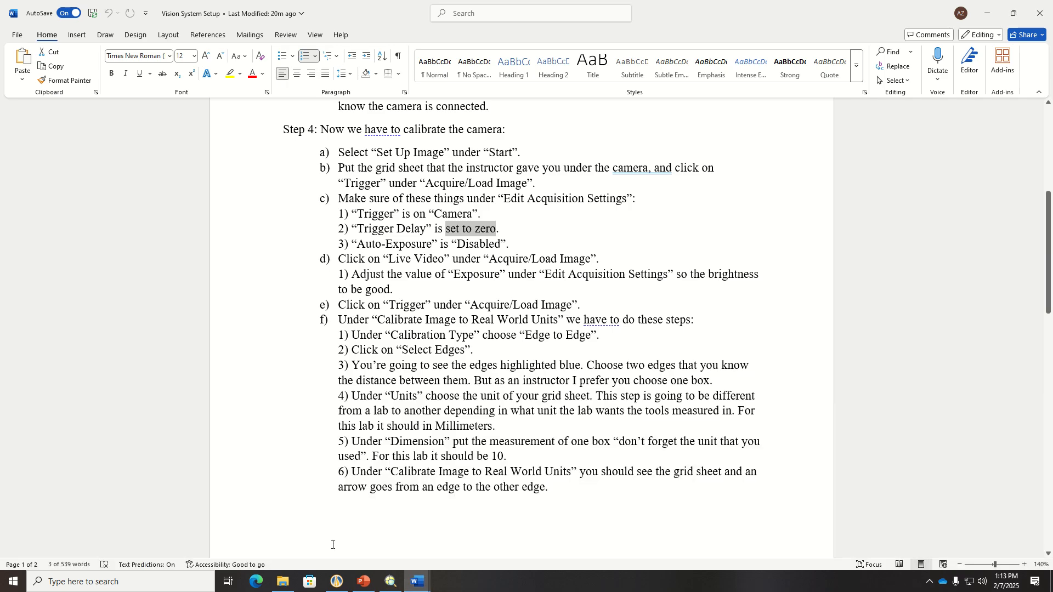
pyautogui.click(417, 534)
pyautogui.click(987, 12)
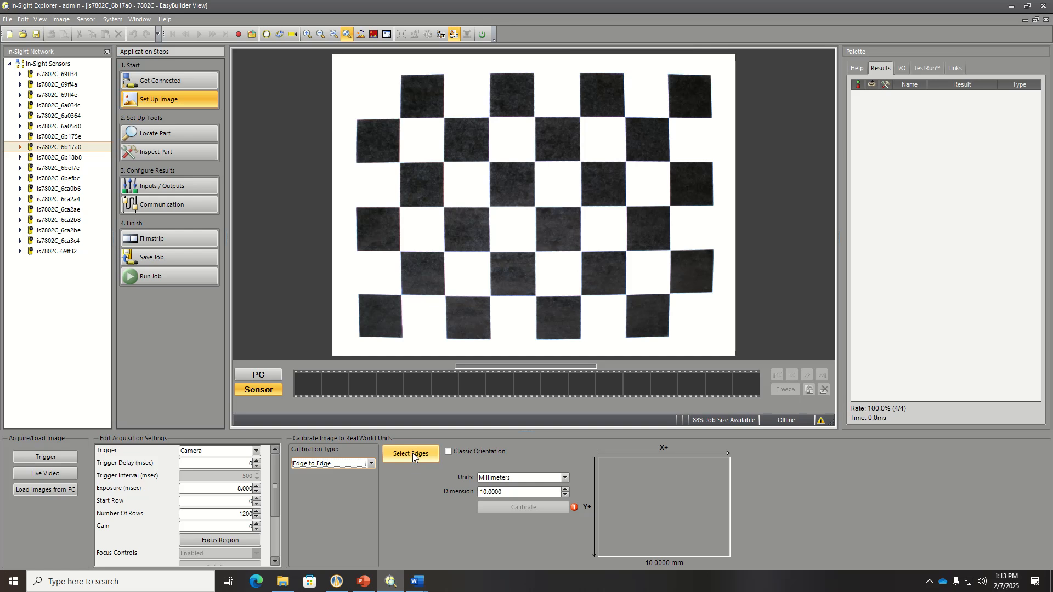
pyautogui.click(412, 453)
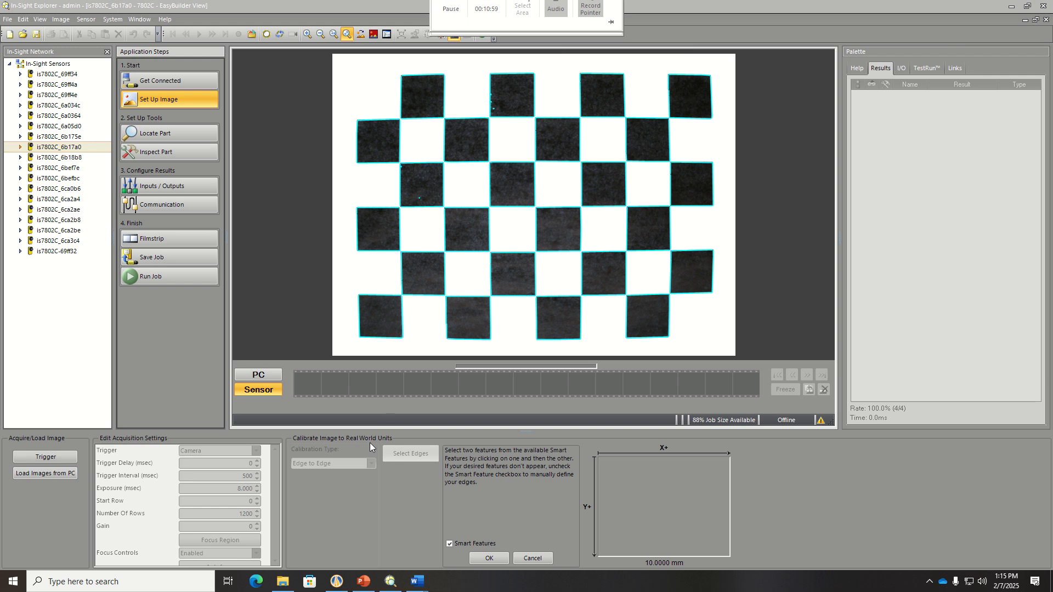
# - Check the document's edge instruction, and in In-Sight Explorer choose the left edges of the third row's first and last black boxes
pyautogui.moveTo(417, 581)
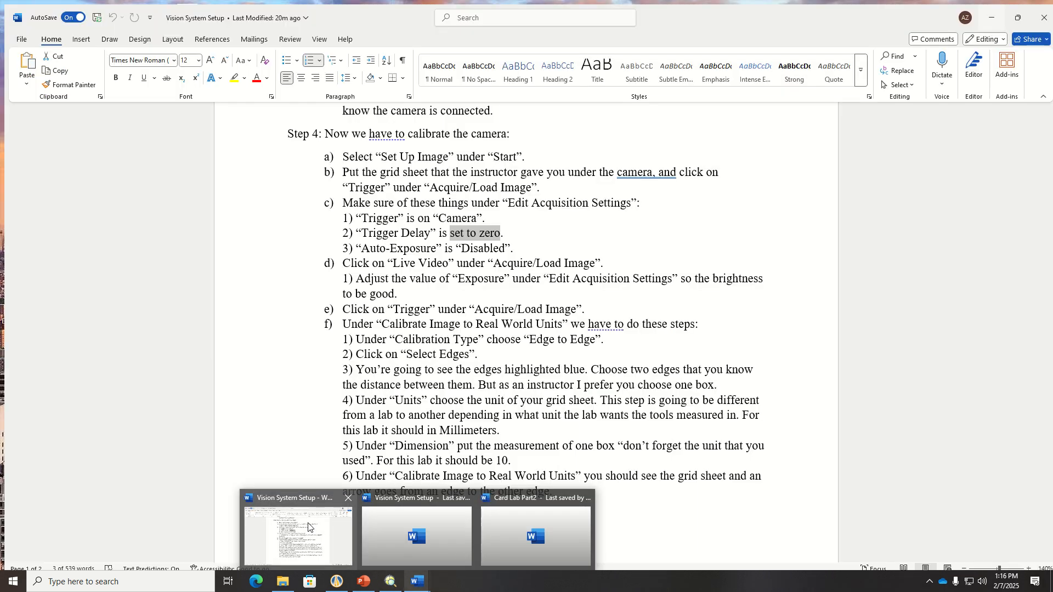
pyautogui.click(308, 527)
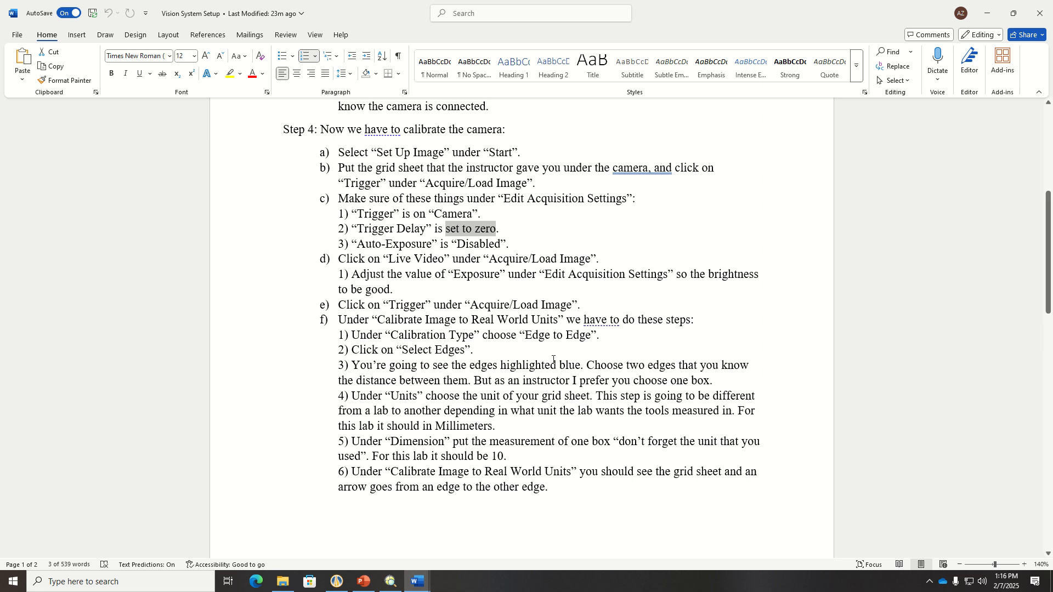
pyautogui.click(986, 15)
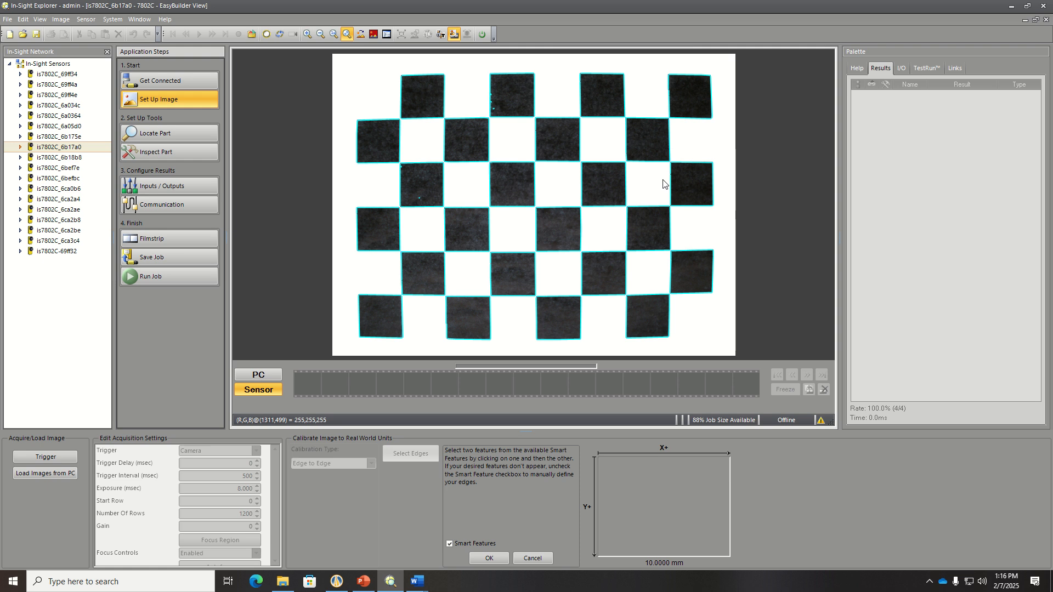
pyautogui.click(401, 184)
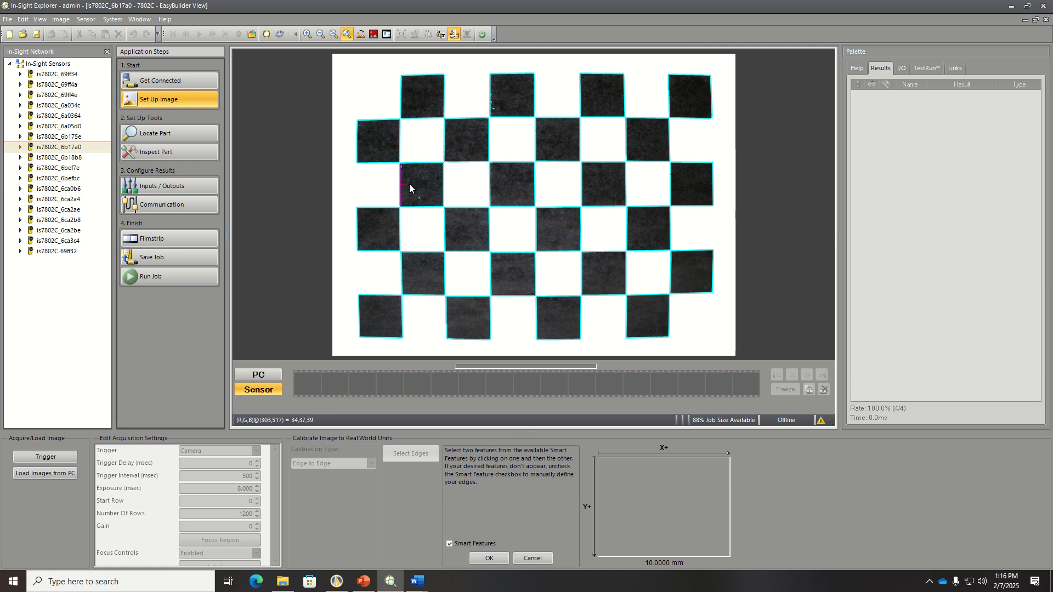
pyautogui.click(670, 186)
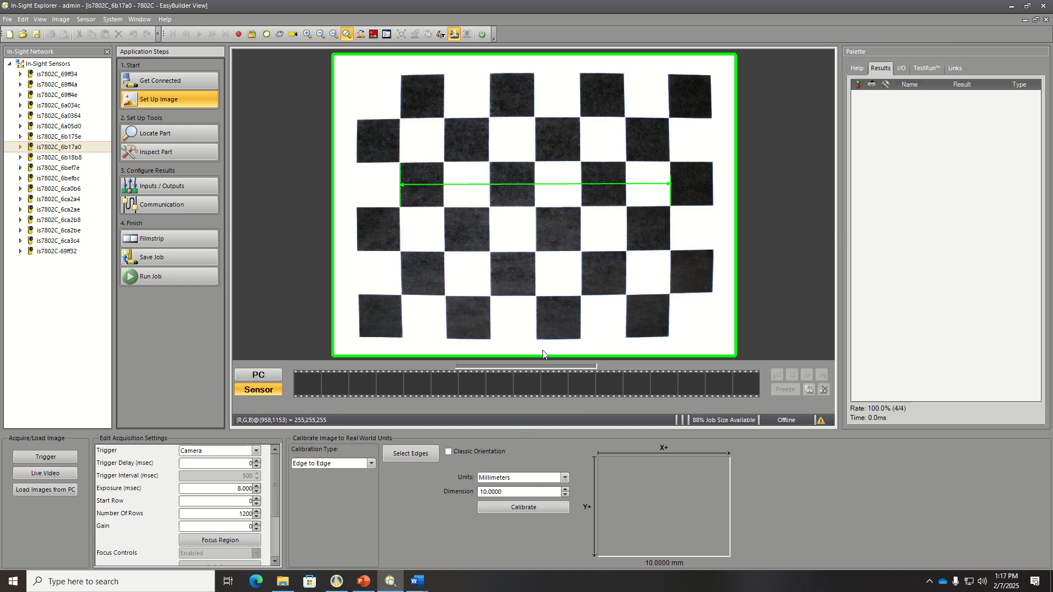
# - Review the units and dimension instructions in the Word document, and set the calibration units to Inches in In-Sight Explorer
pyautogui.click(416, 581)
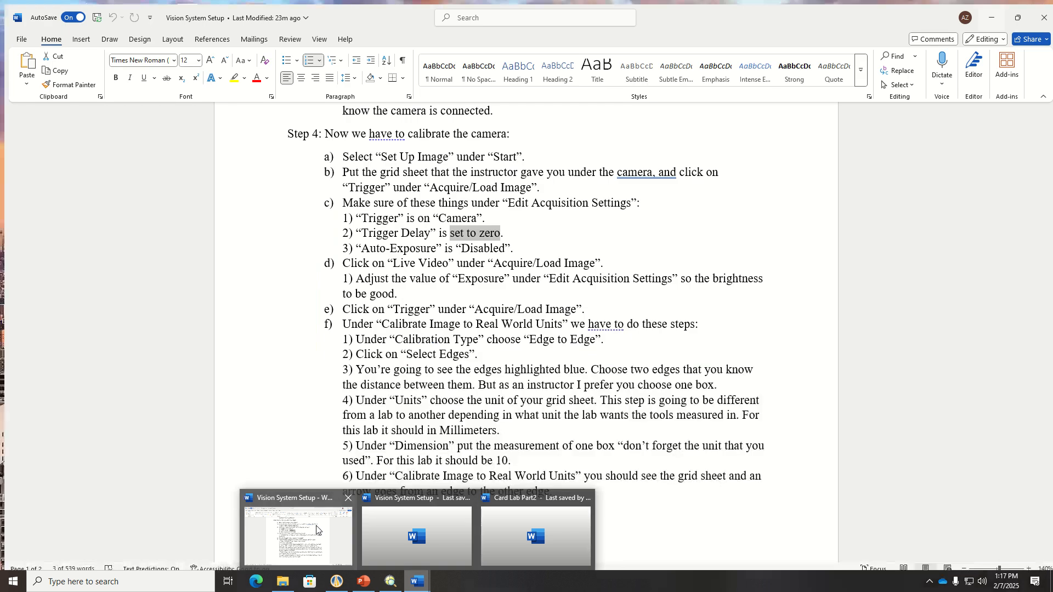
pyautogui.click(319, 529)
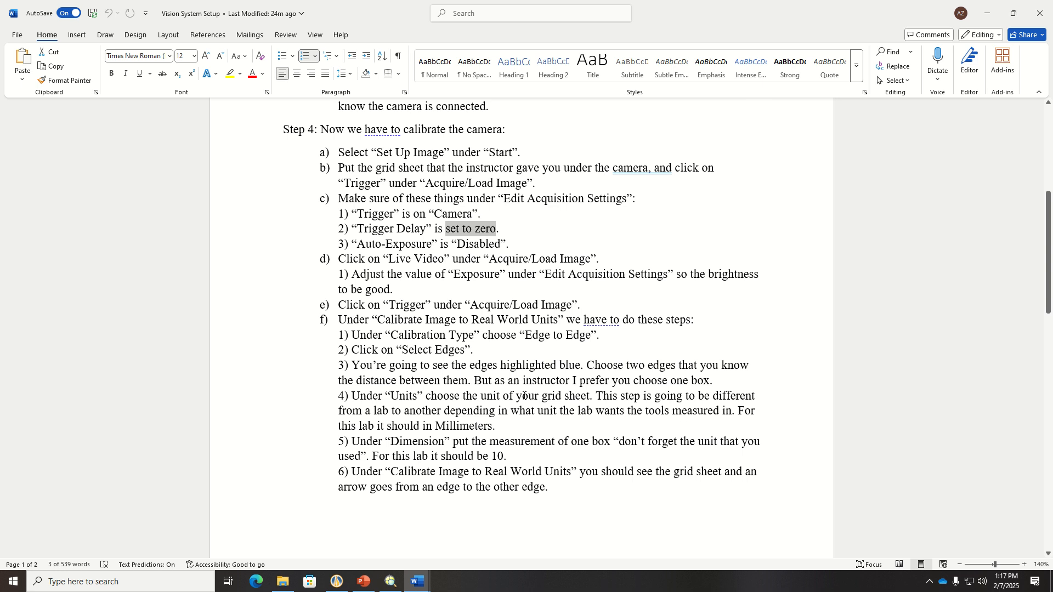
pyautogui.scroll(-1, 410, 422)
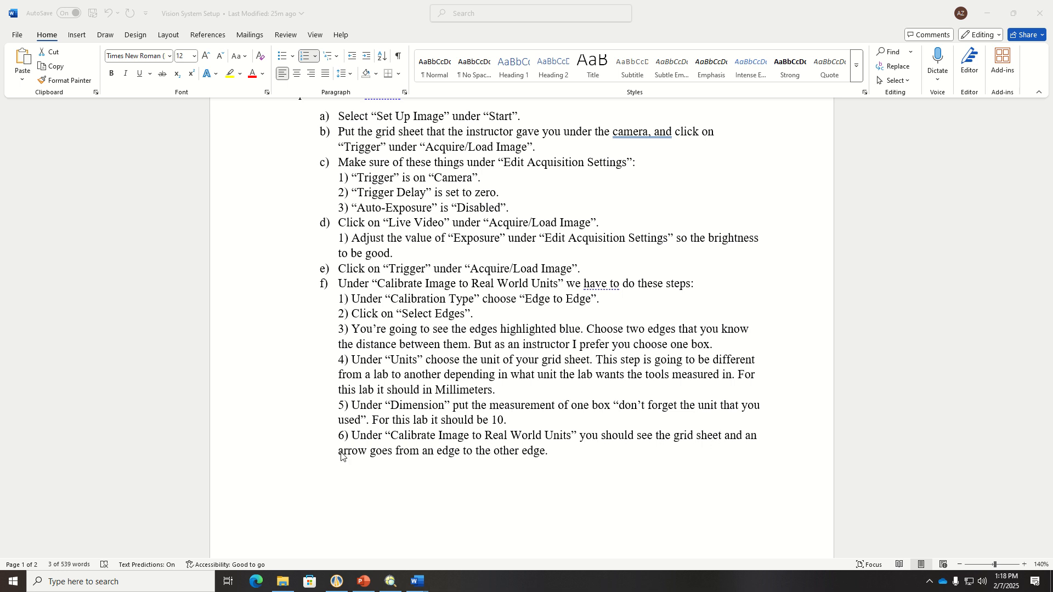
pyautogui.click(984, 14)
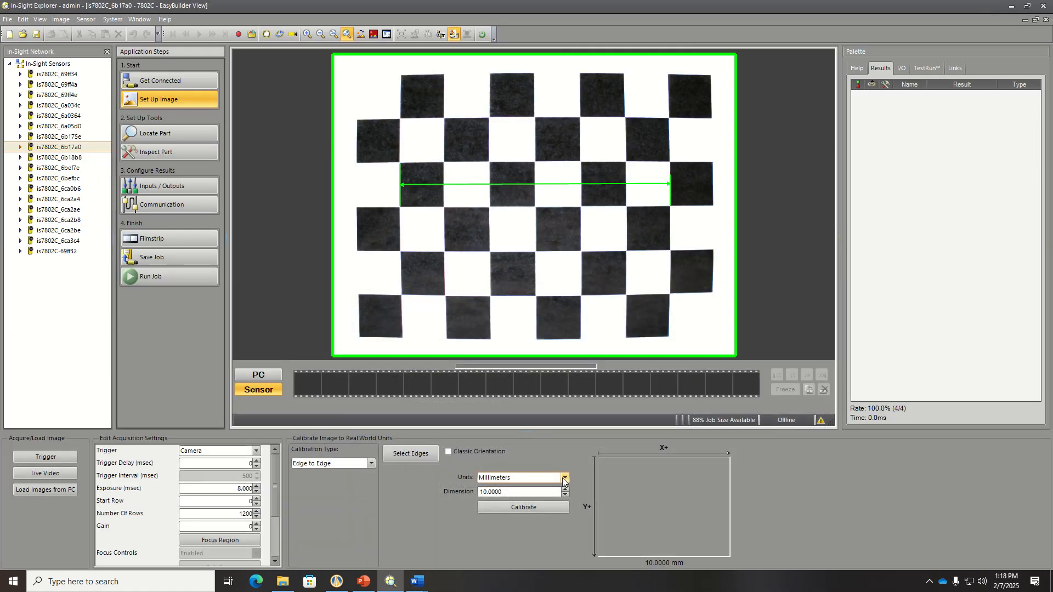
pyautogui.click(564, 478)
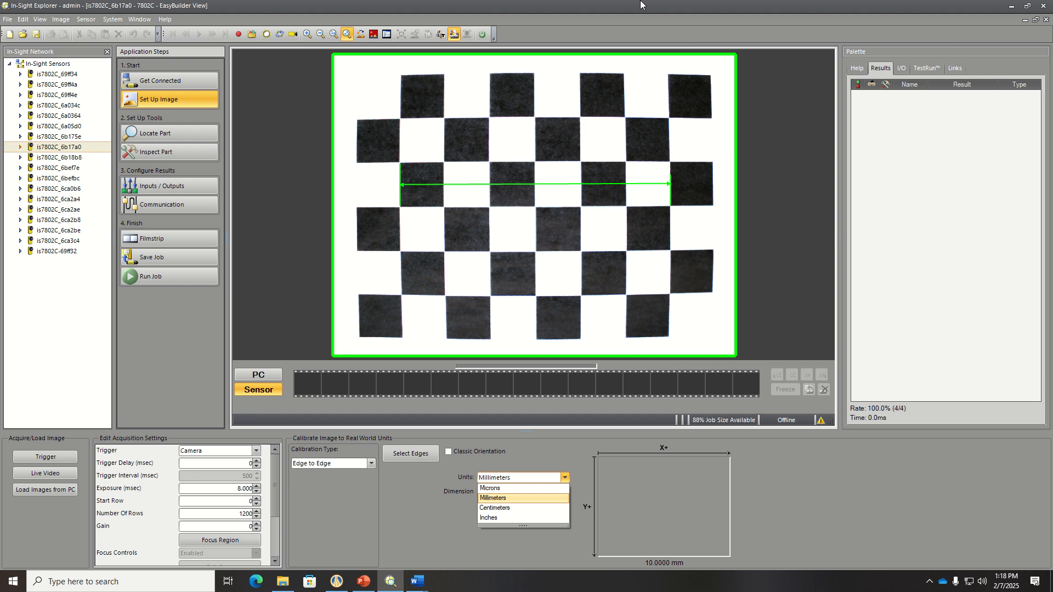
pyautogui.click(504, 518)
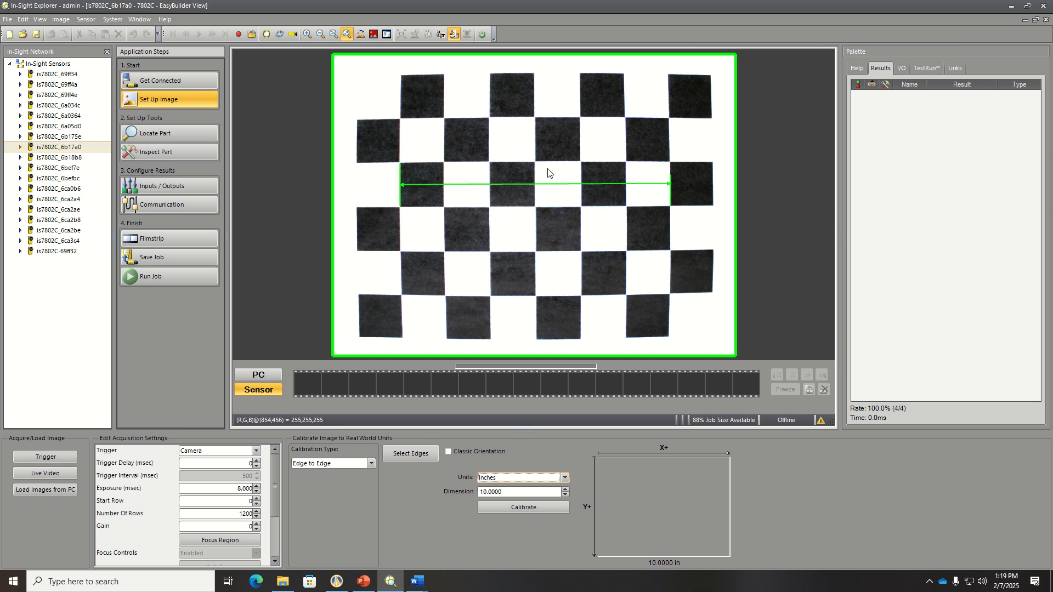
# - Set the dimension between the selected edges to 6 inches and calibrate the image
pyautogui.click(565, 488)
pyautogui.doubleClick(567, 494)
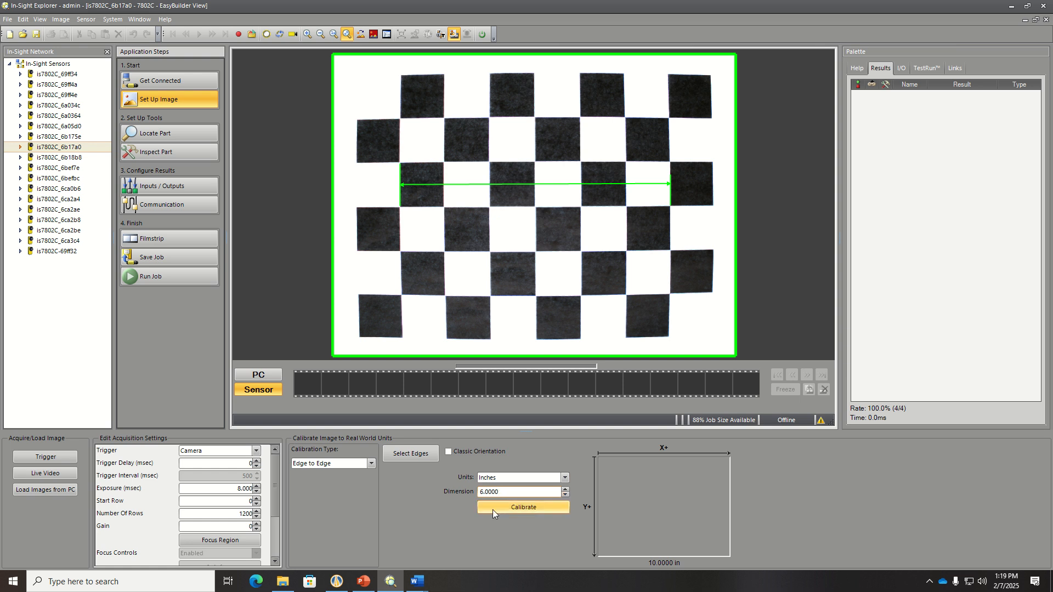
pyautogui.click(531, 507)
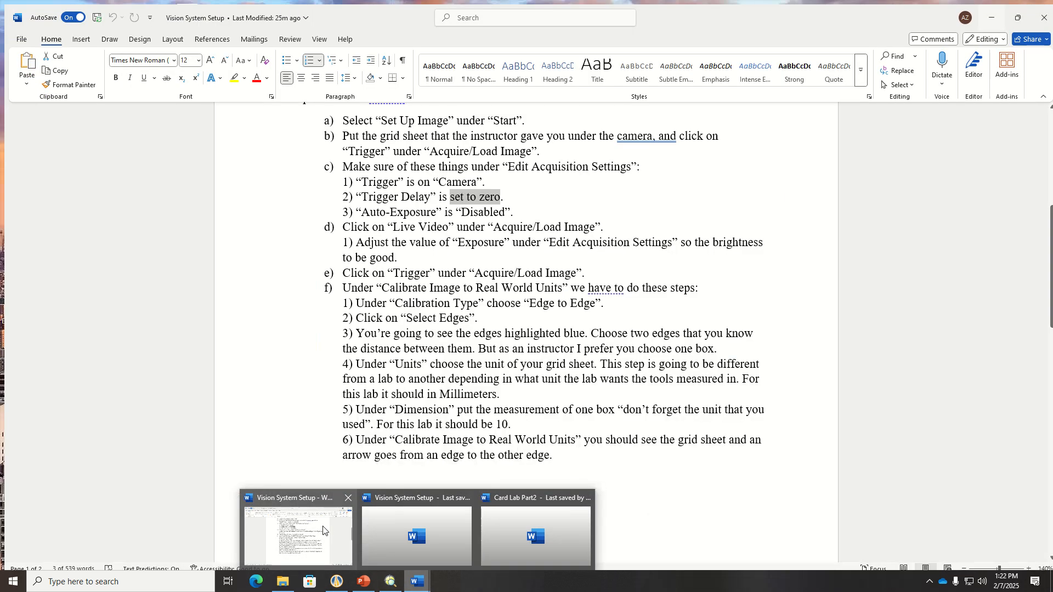
# - Read item 6 of step 4f in the Word document and compare it with the calibration preview in In-Sight Explorer
pyautogui.click(307, 540)
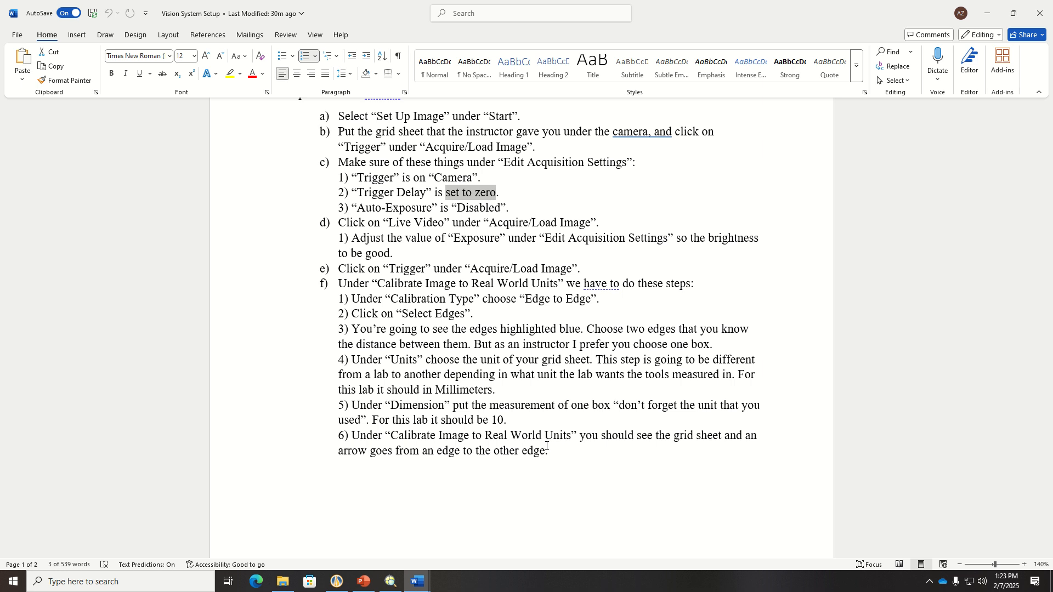
pyautogui.click(986, 12)
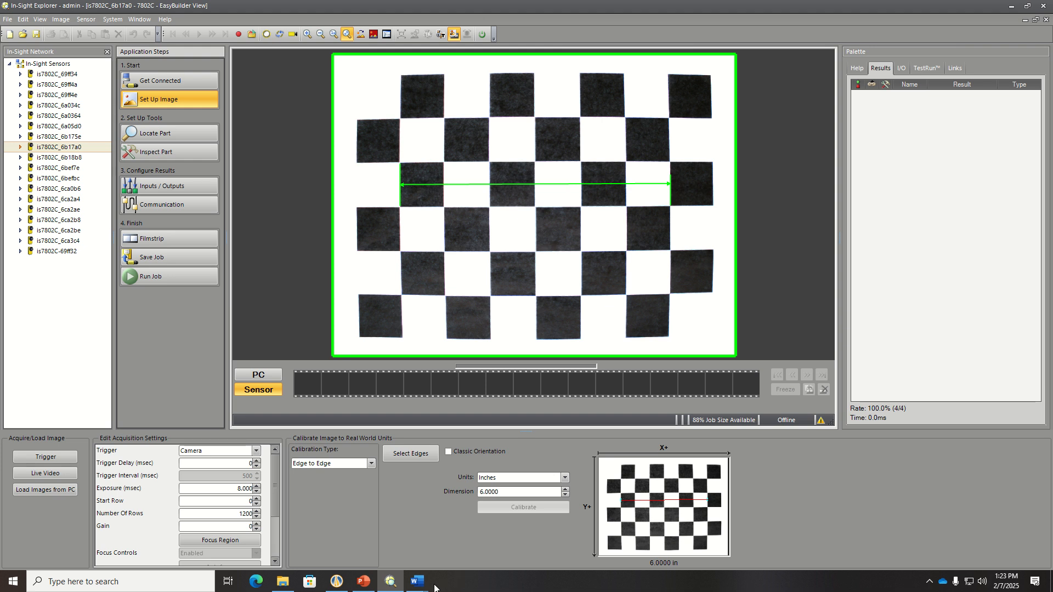
# - Return to the Vision System Setup document and move on to Step 5 about the Locate Part tools
pyautogui.moveTo(422, 583)
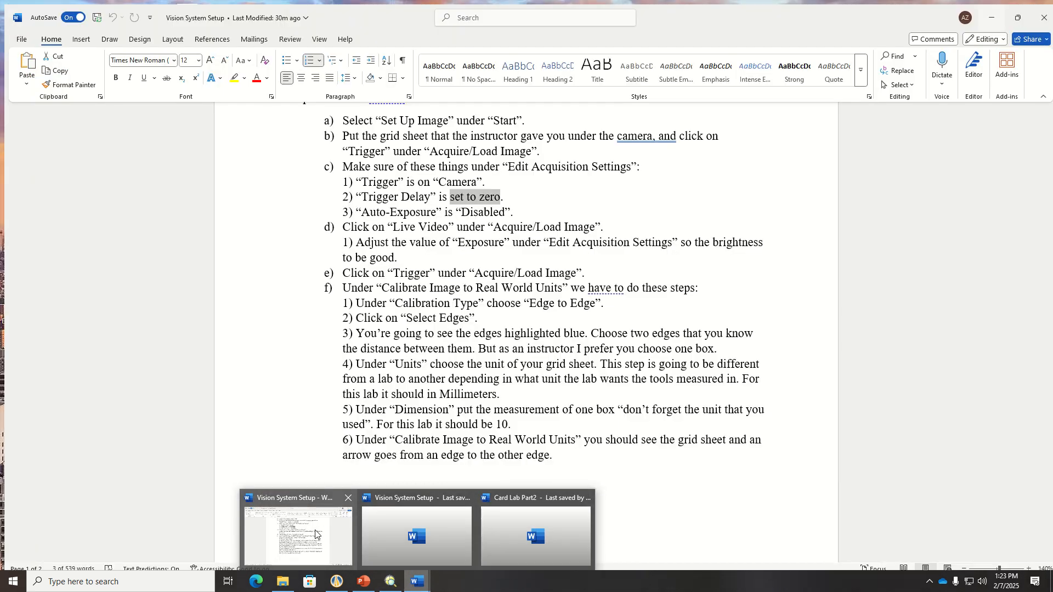
pyautogui.click(316, 535)
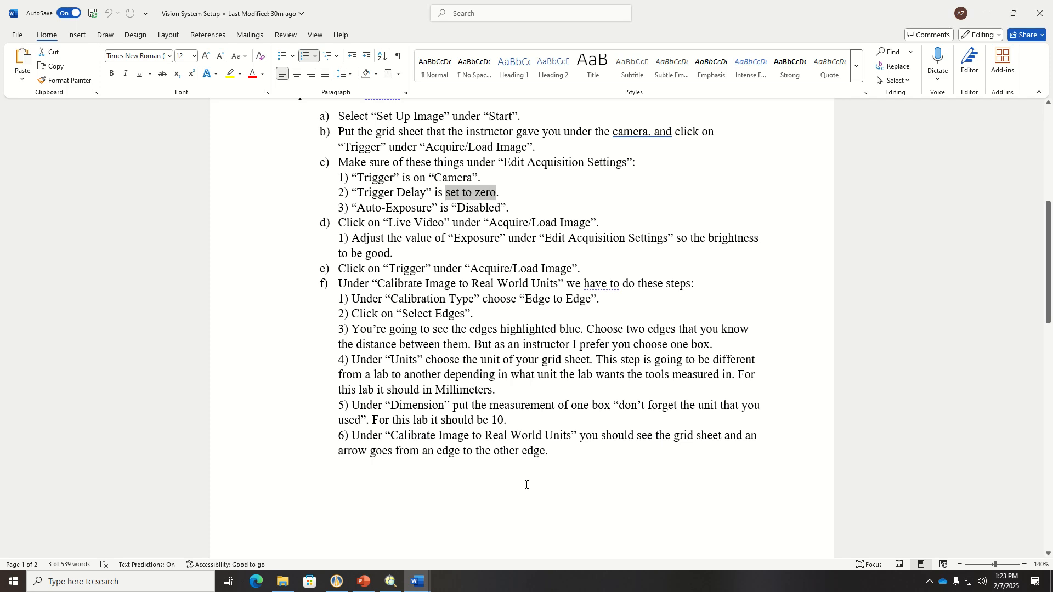
pyautogui.scroll(-5, 517, 487)
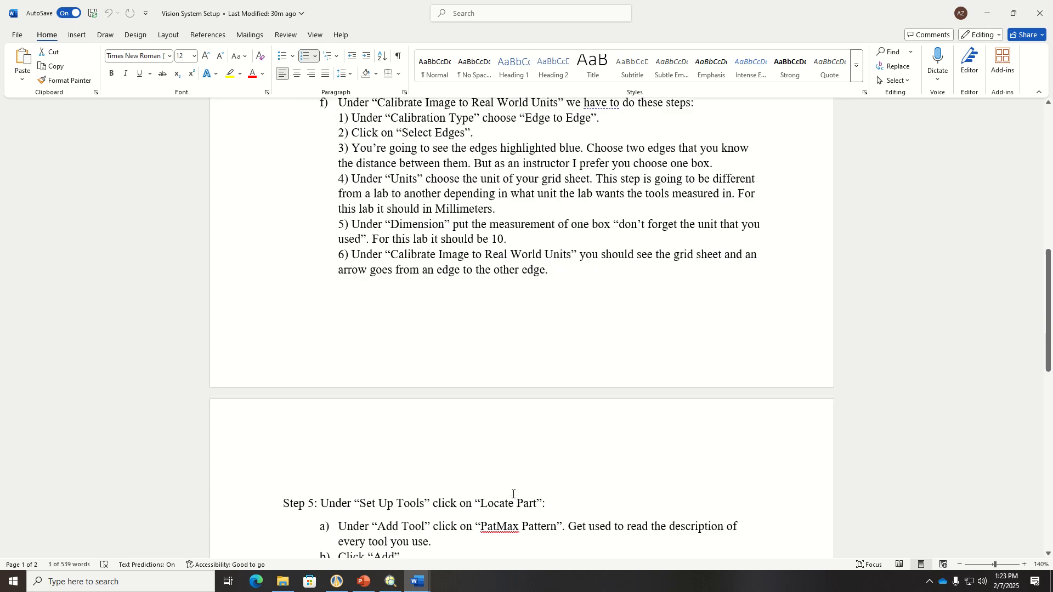